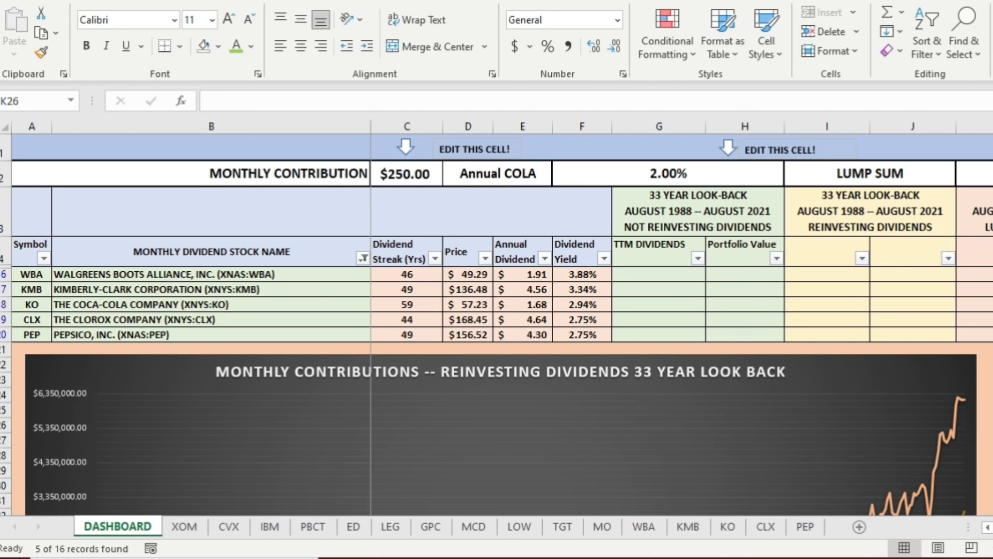
- Look over the 33-year and 11-year look-back sections across the DASHBOARD sheet
left_click(984, 424)
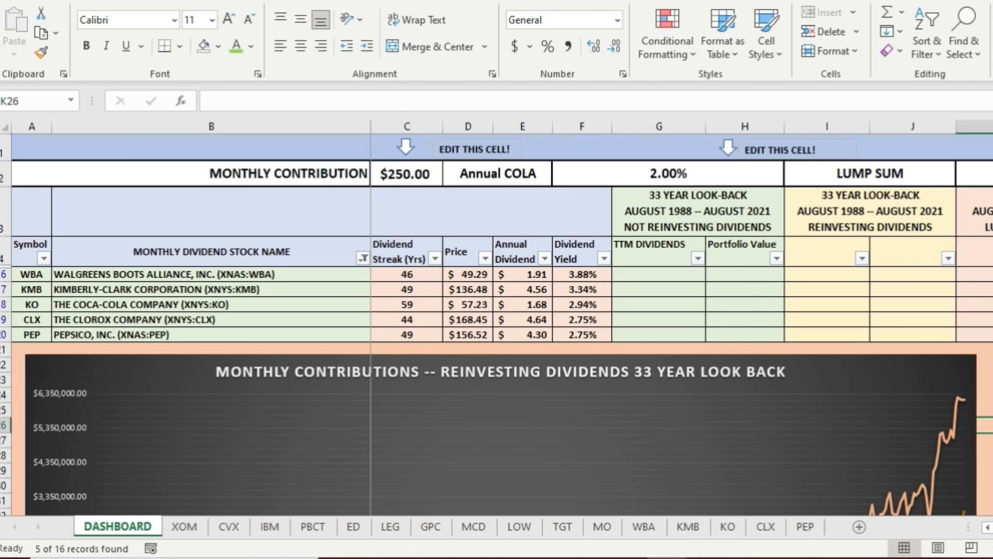
scroll(681, 317, "right", 3)
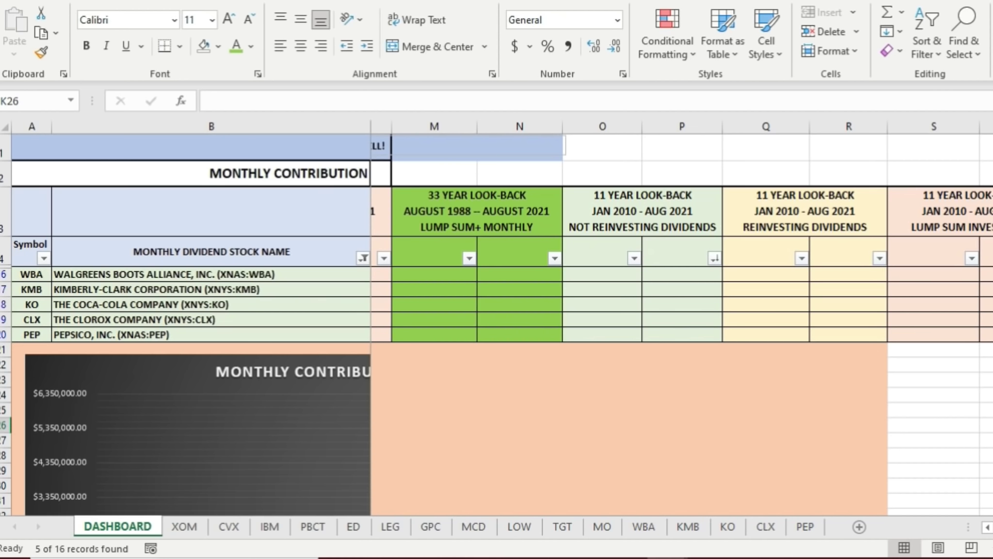
scroll(681, 317, "left", 4)
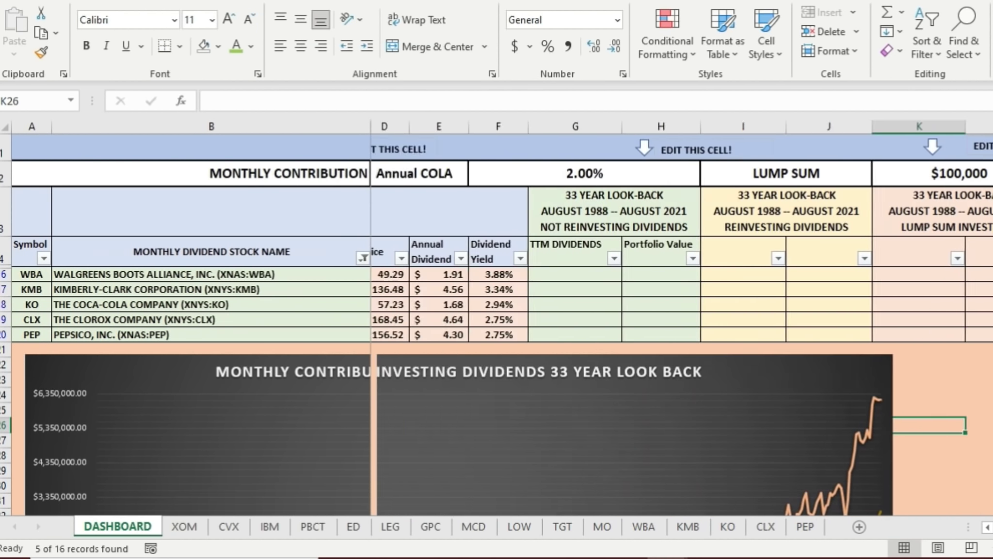
scroll(681, 317, "right", 1)
scroll(682, 317, "right", 1)
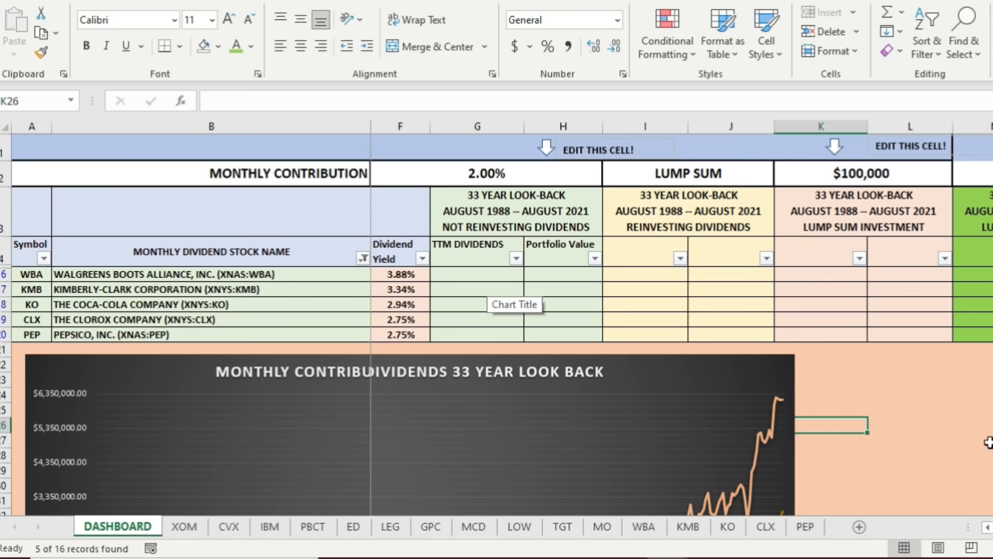
scroll(869, 195, "right", 2)
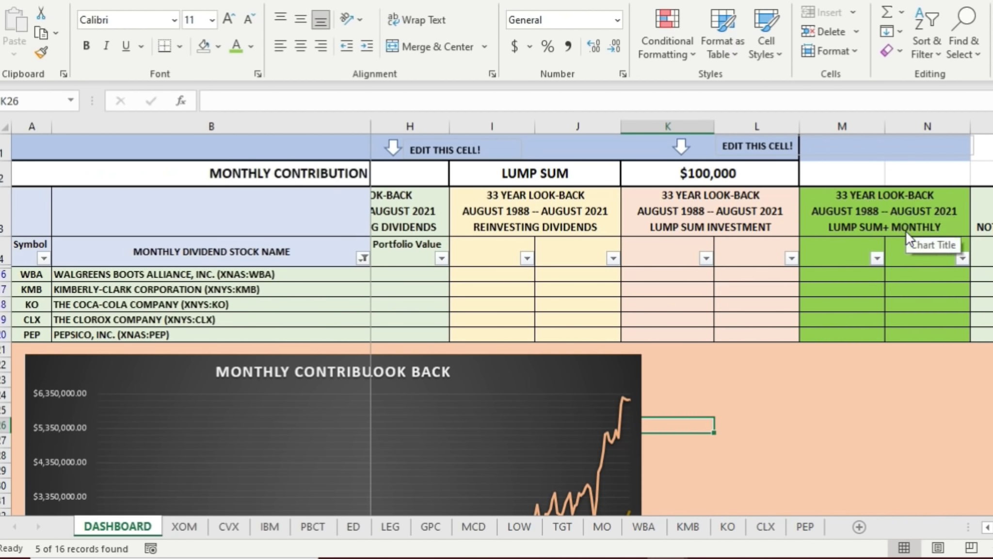
scroll(405, 175, "left", 3)
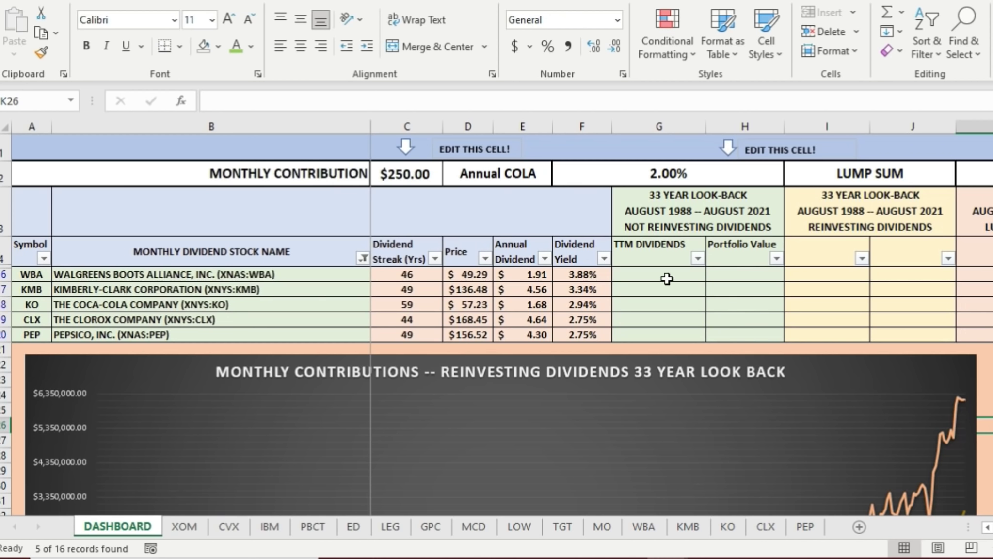
- Sort the five filtered stocks by Portfolio Value, largest to smallest, in the 33-year look-back section without dividend reinvestment
left_click_drag(669, 273, 737, 331)
key("Down")
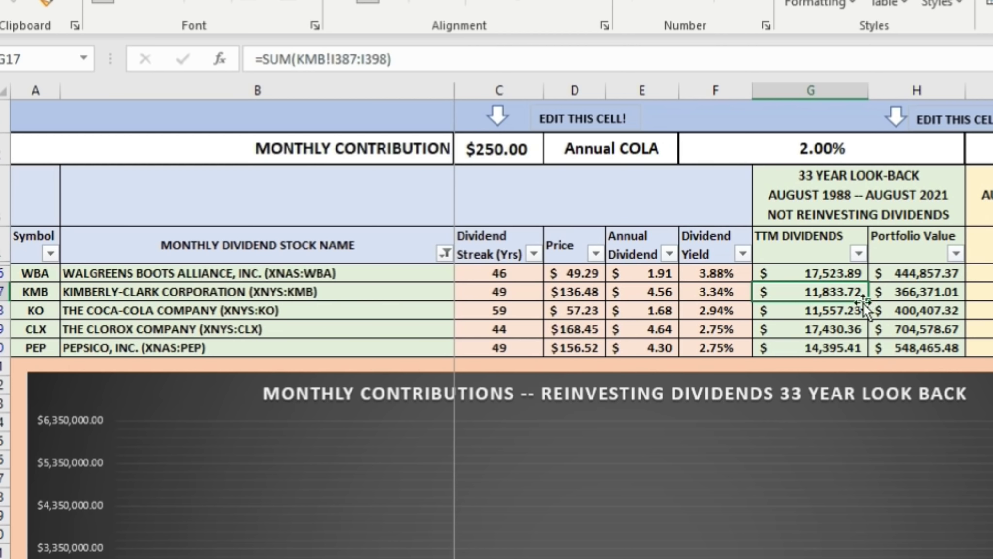
left_click(956, 254)
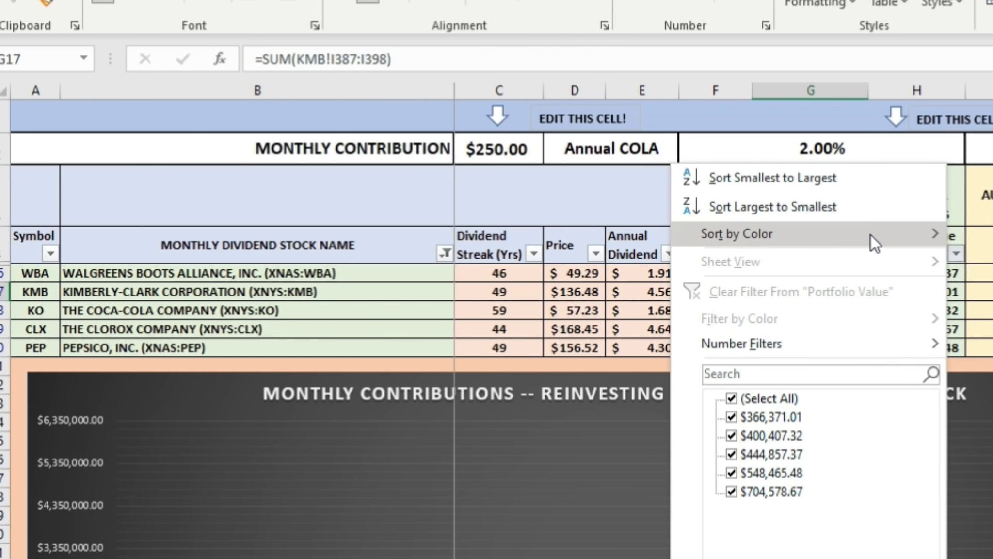
left_click(871, 209)
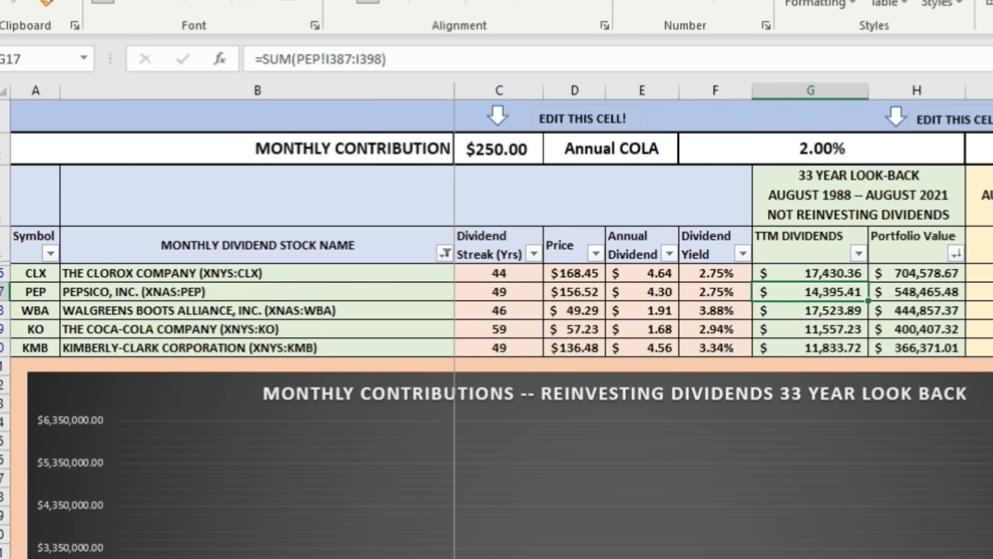
- Sort the filtered stocks by TTM Dividends and then by Portfolio Value, largest to smallest, in the 33-year reinvesting section
left_click_drag(985, 245, 984, 347)
left_click(827, 274)
left_click(862, 258)
left_click(787, 222)
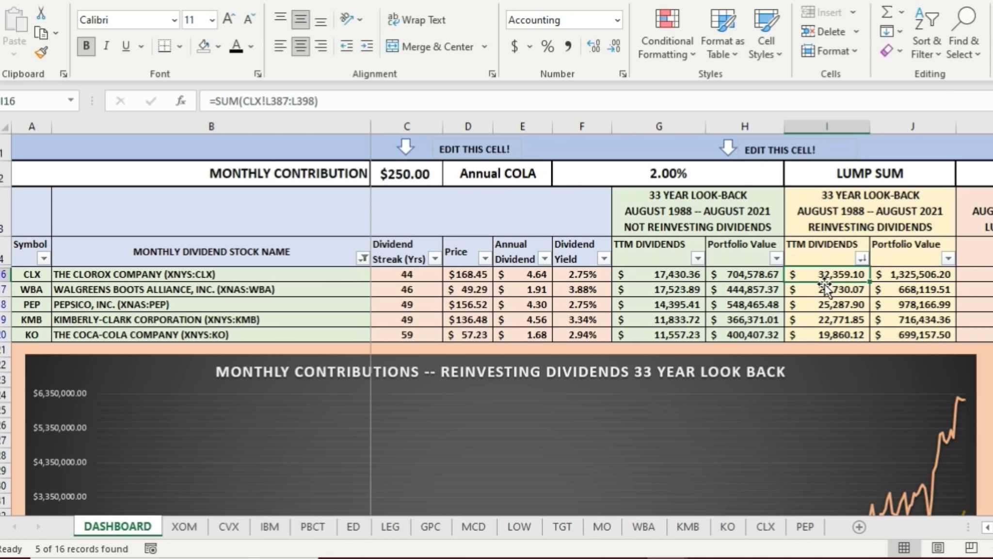
left_click(948, 258)
left_click(859, 220)
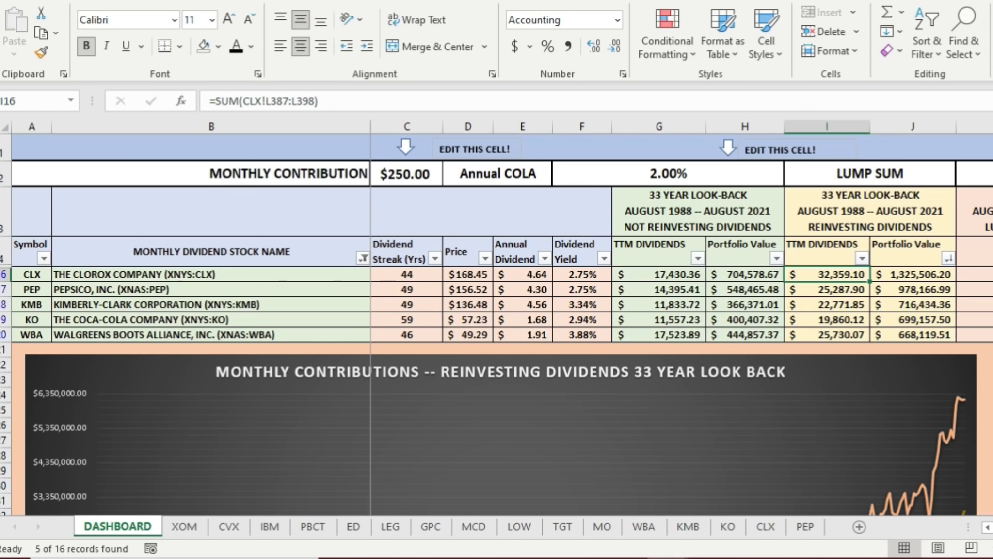
- Sort the filtered stocks by TTM Dividends and then by Portfolio Value, largest to smallest, in the 33-year lump sum section
scroll(679, 315, "right", 5)
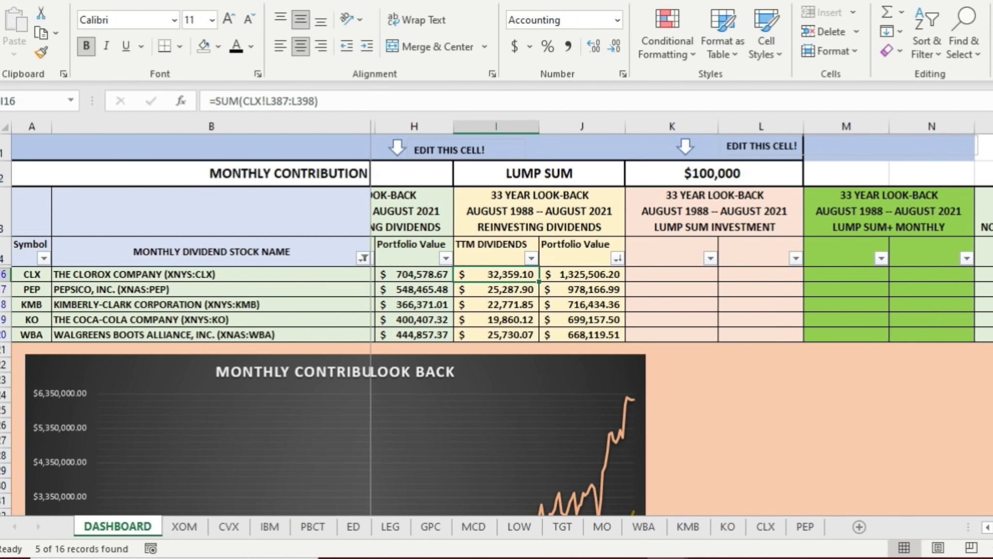
left_click(690, 254)
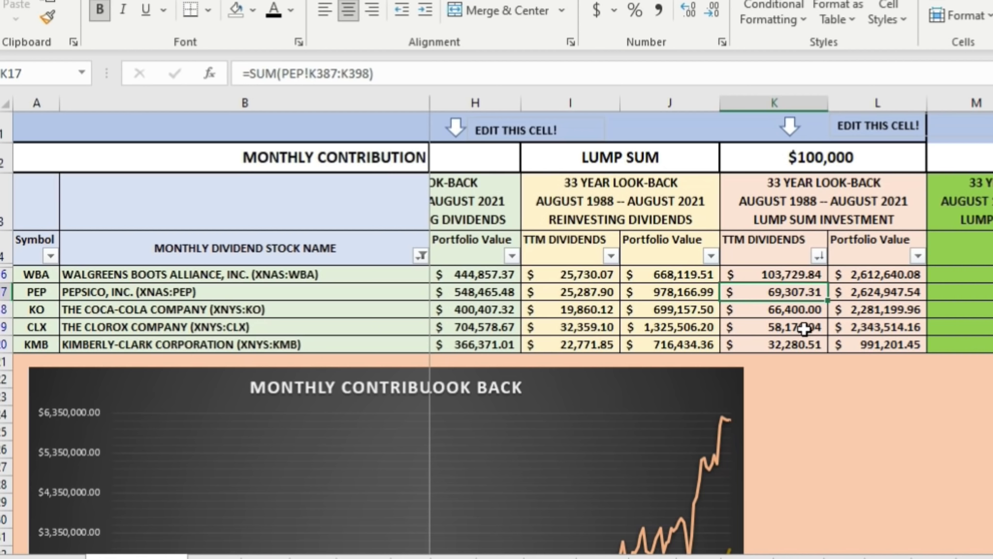
left_click(918, 255)
left_click(848, 213)
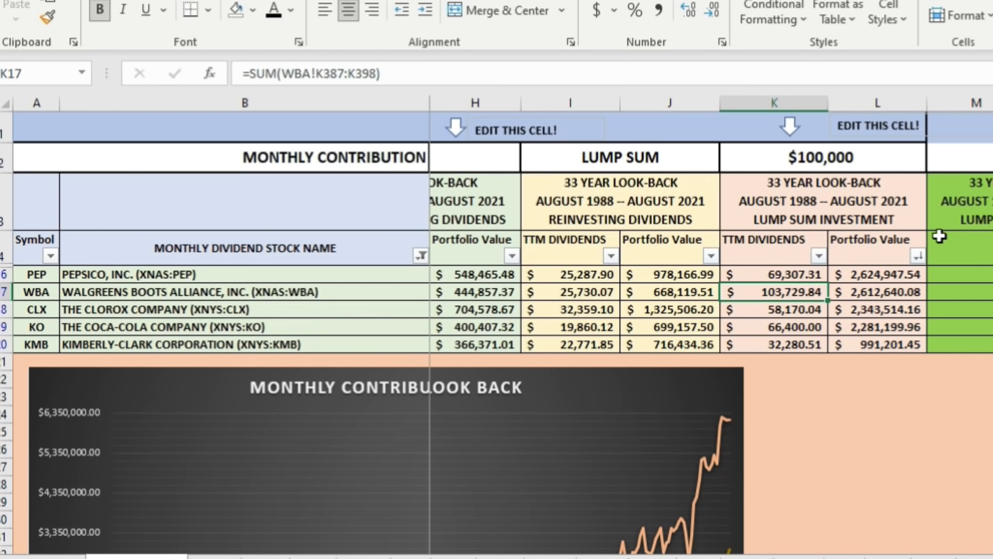
- Sort the filtered stocks by TTM Dividends and then by Portfolio Value, largest to smallest, in the 33-year lump sum + monthly section
left_click_drag(939, 236, 989, 347)
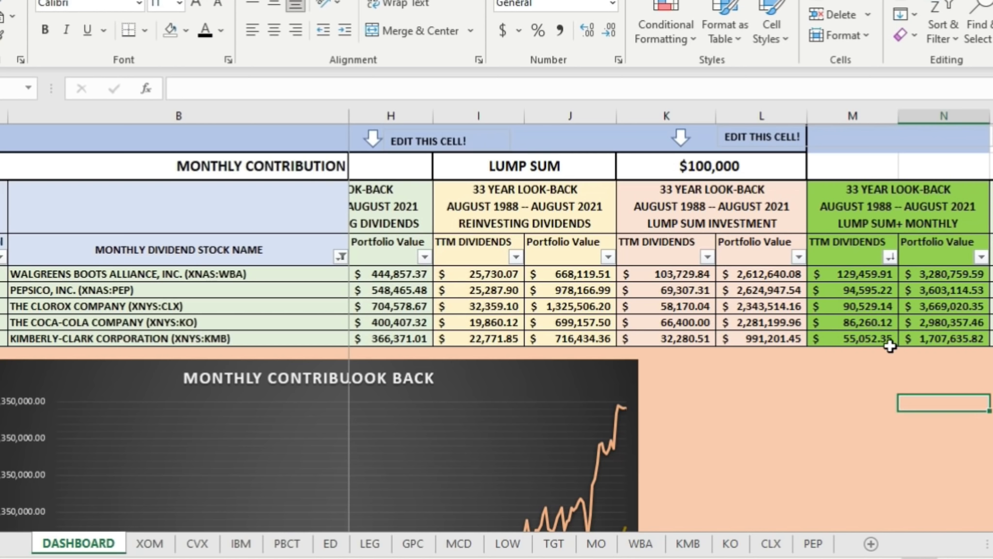
left_click(980, 256)
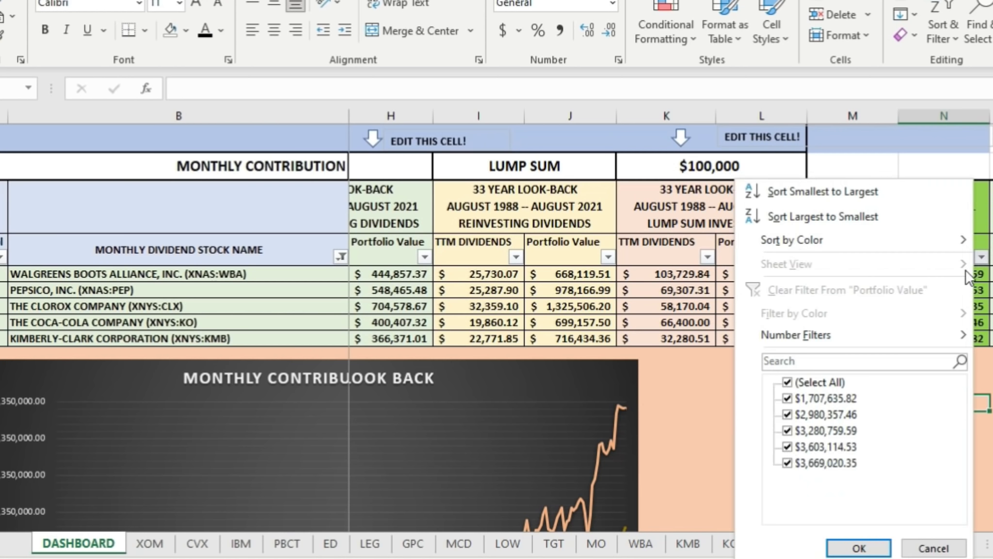
left_click(902, 220)
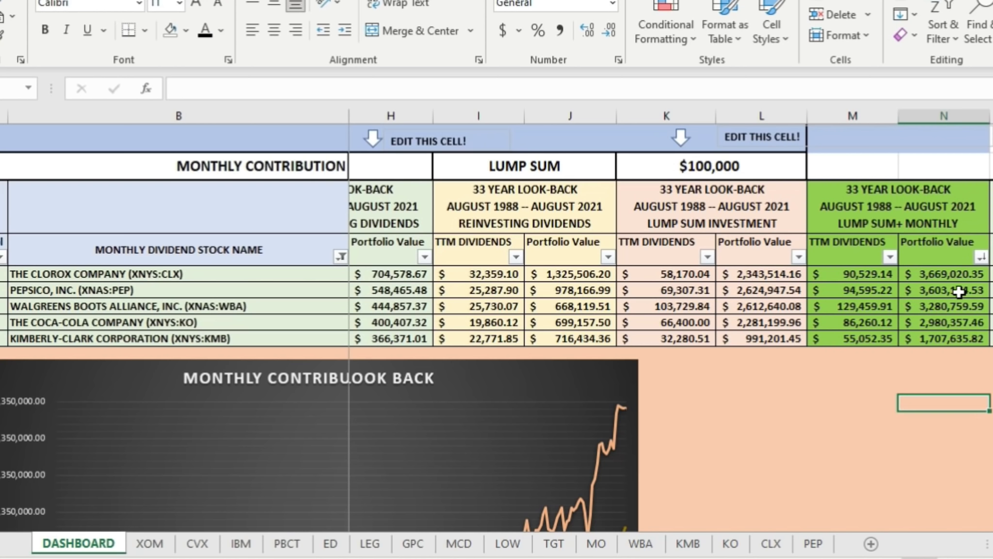
left_click_drag(958, 289, 951, 305)
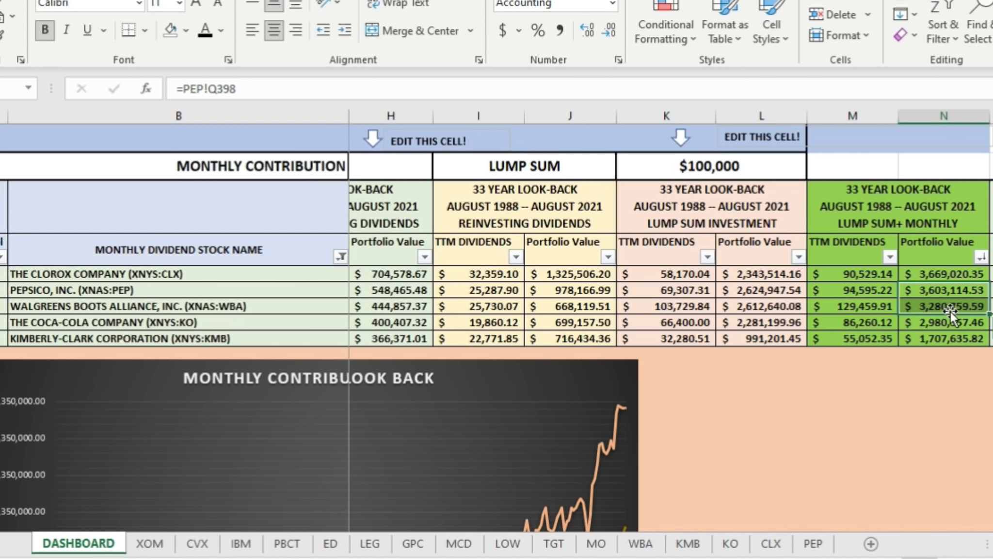
left_click(957, 327)
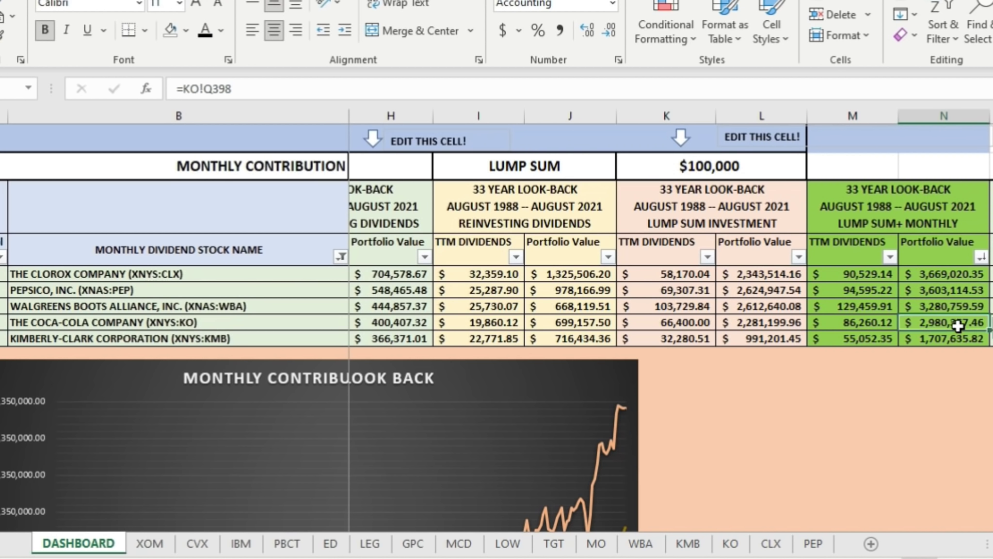
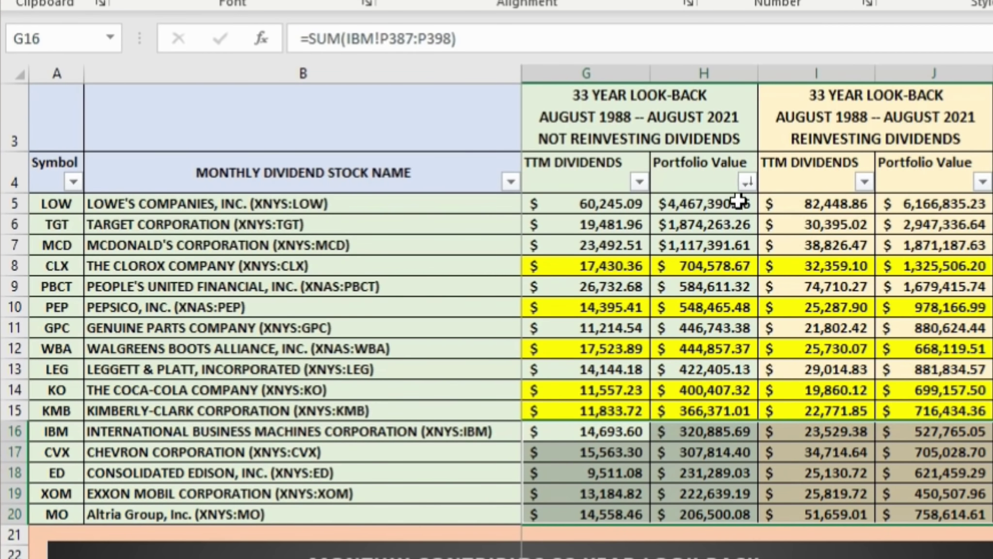
- Sort the full stock list by Portfolio Value and then by TTM Dividends, largest to smallest, in the 33-year not-reinvesting section
left_click(746, 182)
left_click(702, 194)
left_click(639, 182)
left_click(612, 200)
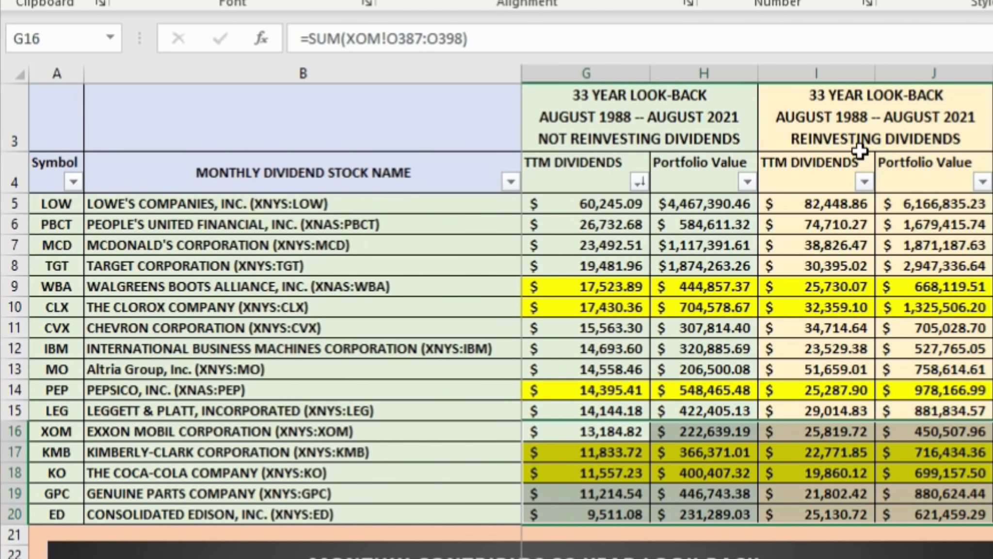
- Sort the full stock list by TTM Dividends and then by Portfolio Value, largest to smallest, in the 33-year reinvesting section
left_click(864, 182)
left_click(801, 200)
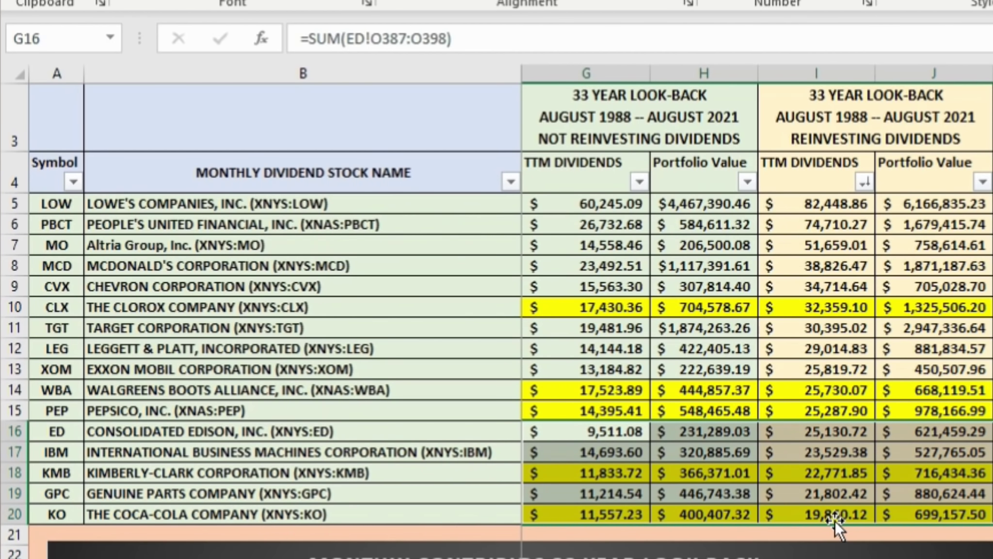
left_click(983, 182)
left_click(916, 210)
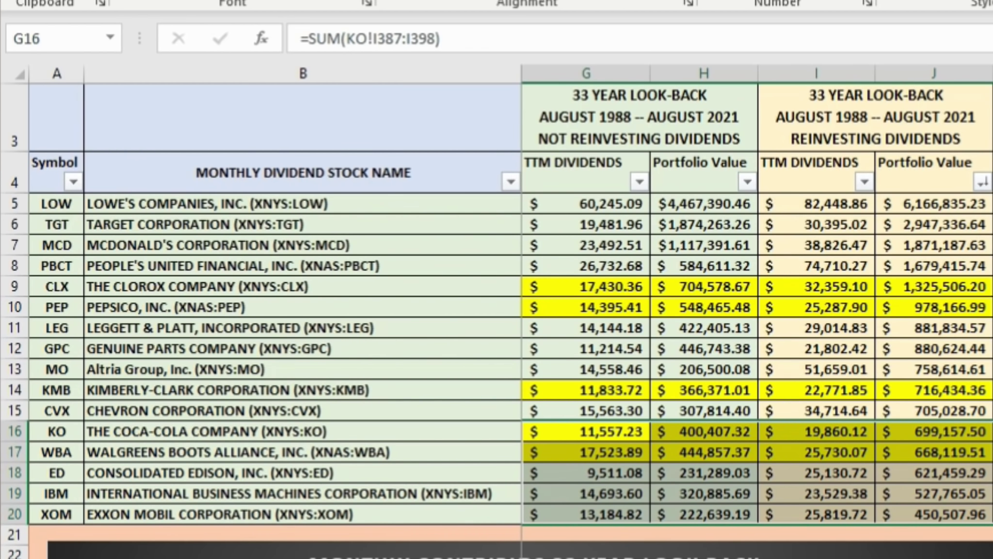
- Sort the full stock list by TTM Dividends and then by Portfolio Value, largest to smallest, in the 33-year lump sum section
left_click(878, 234)
left_click(805, 252)
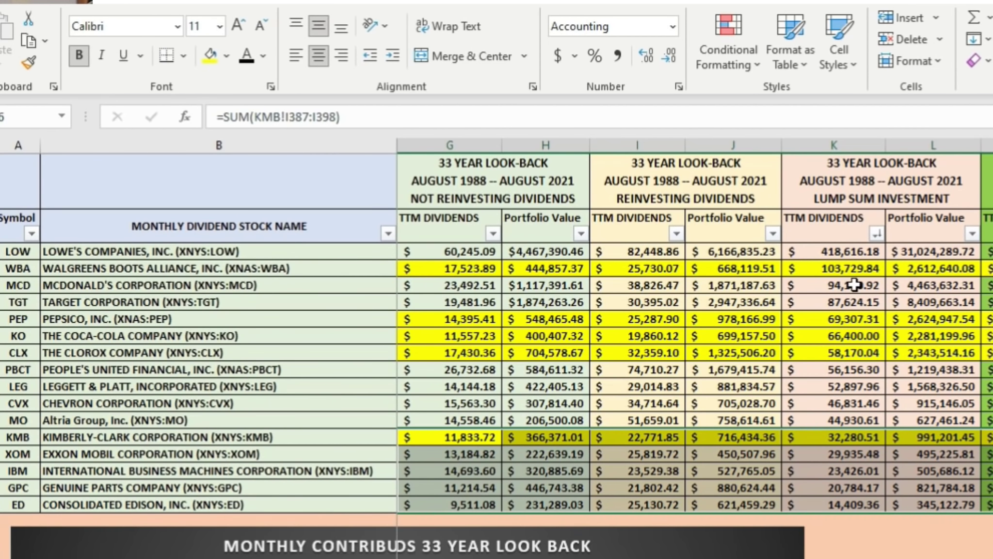
left_click(971, 234)
left_click(897, 250)
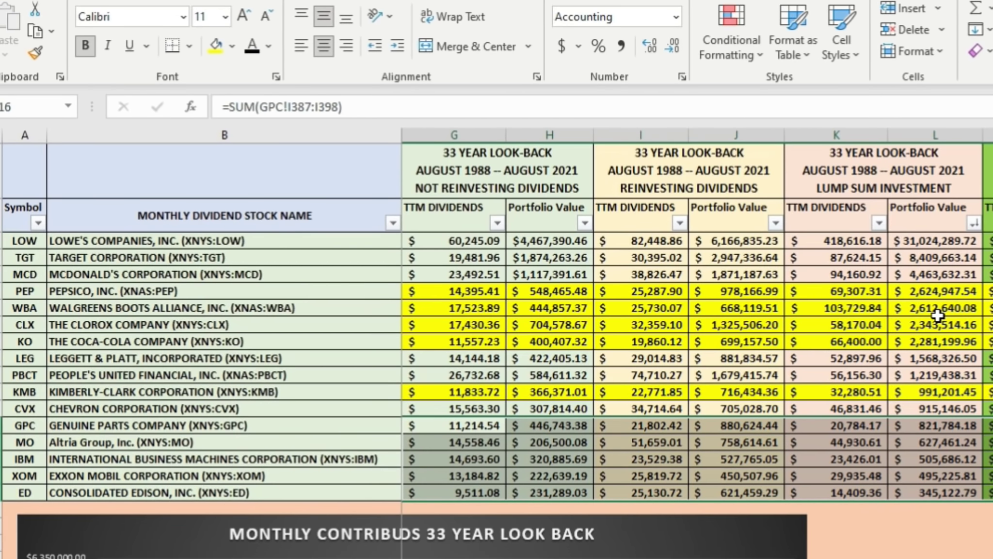
- Sort the full stock list by TTM Dividends and then by Portfolio Value, largest to smallest, in the 33-year lump sum + monthly section
left_click(885, 209)
left_click(839, 223)
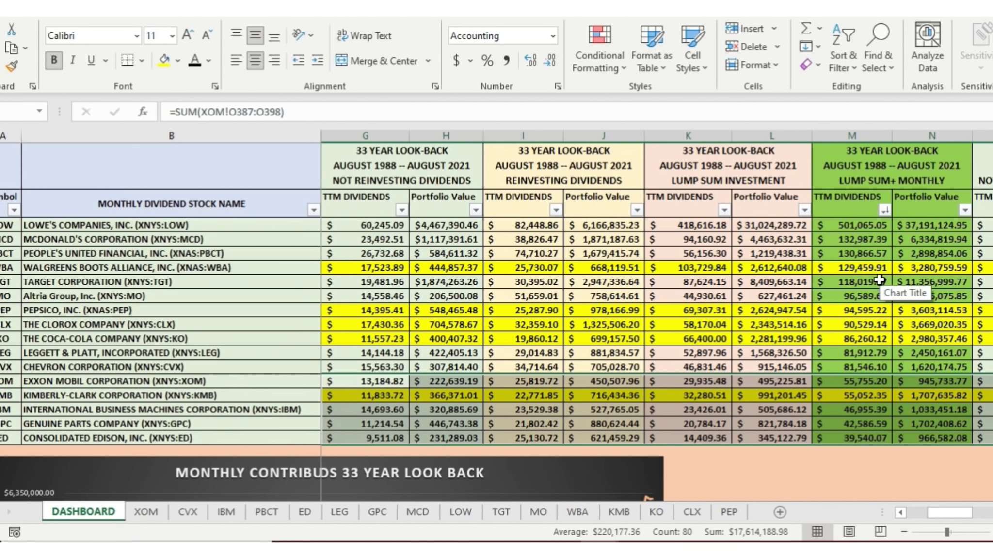
left_click(965, 210)
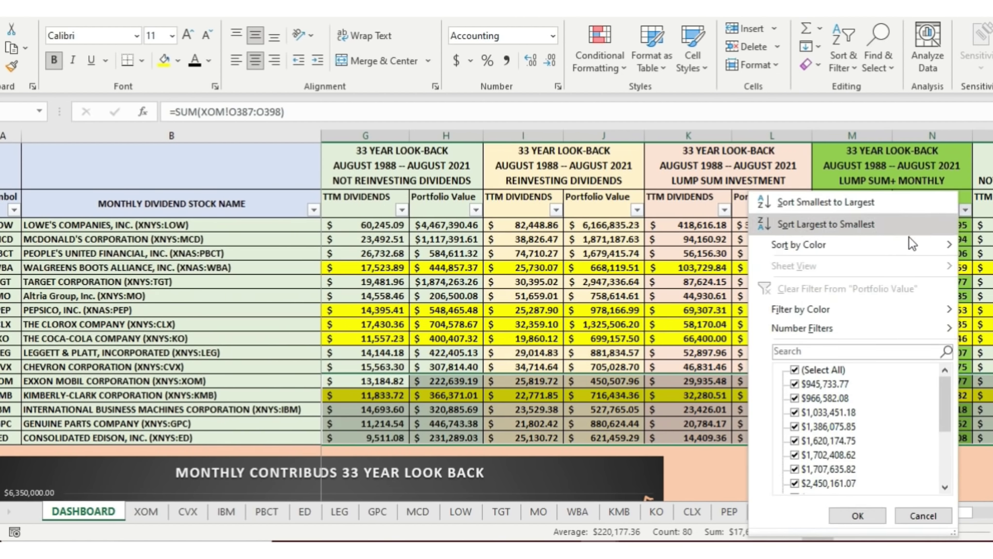
left_click(905, 226)
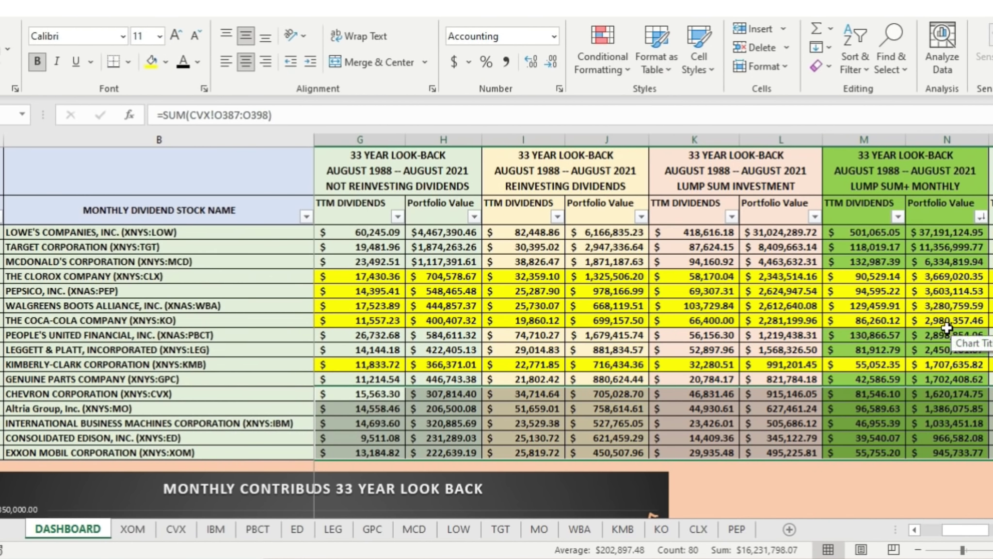
- Sort the full stock list by TTM Dividends and then by Portfolio Value, largest to smallest, in the 11-year not-reinvesting section
scroll(859, 266, "right", 3)
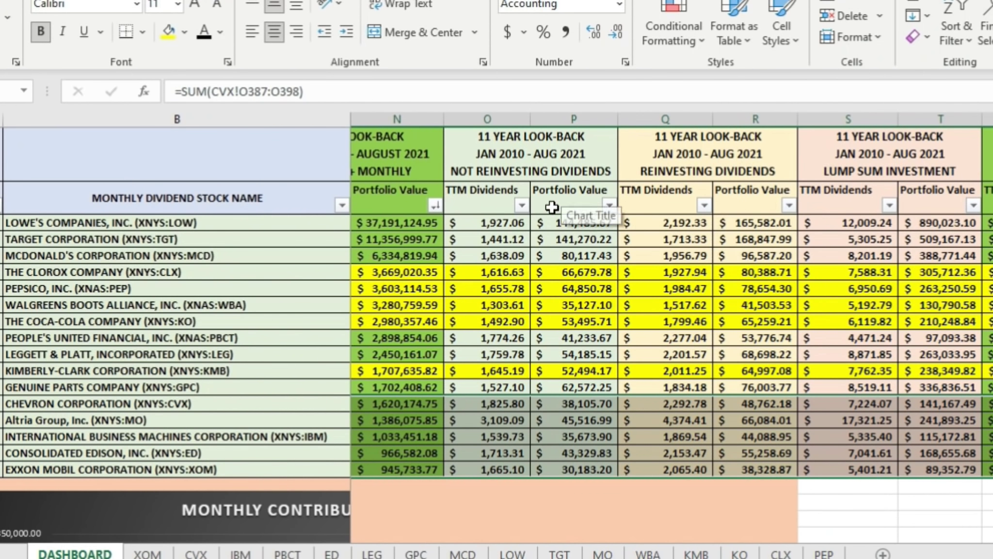
left_click(521, 205)
left_click(494, 220)
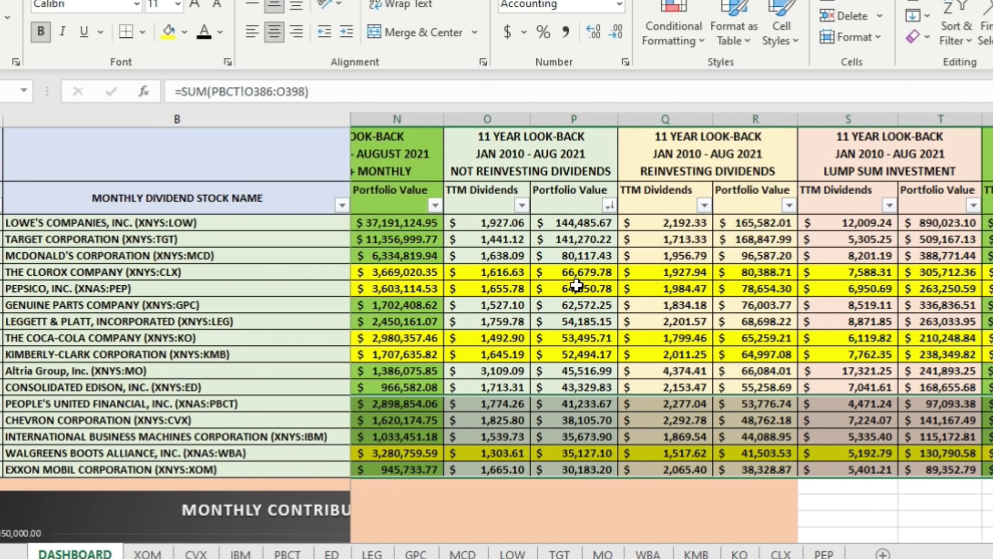
- Sort the full stock list by TTM Dividends and then by Portfolio Value, largest to smallest, in the 11-year reinvesting section
left_click(704, 205)
left_click(670, 231)
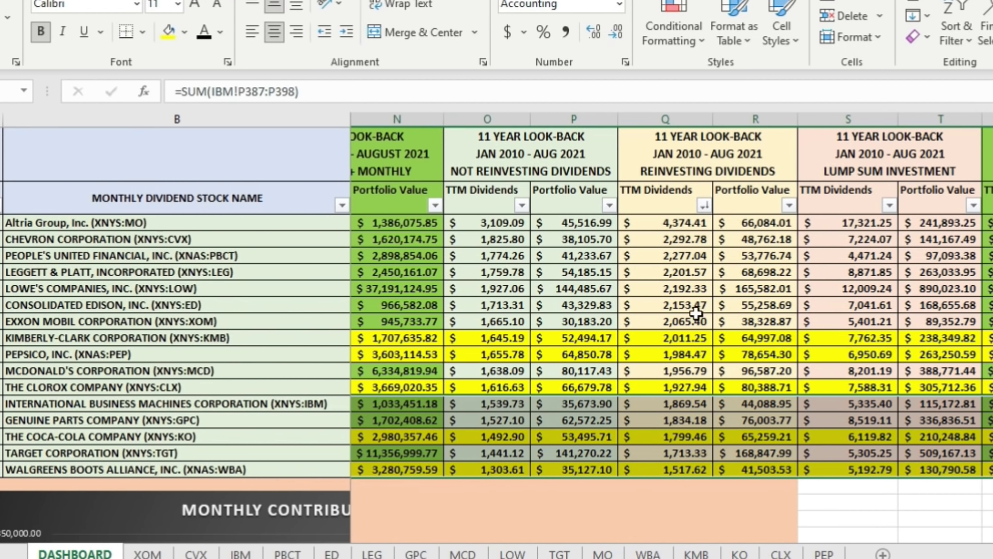
left_click(789, 206)
left_click(650, 224)
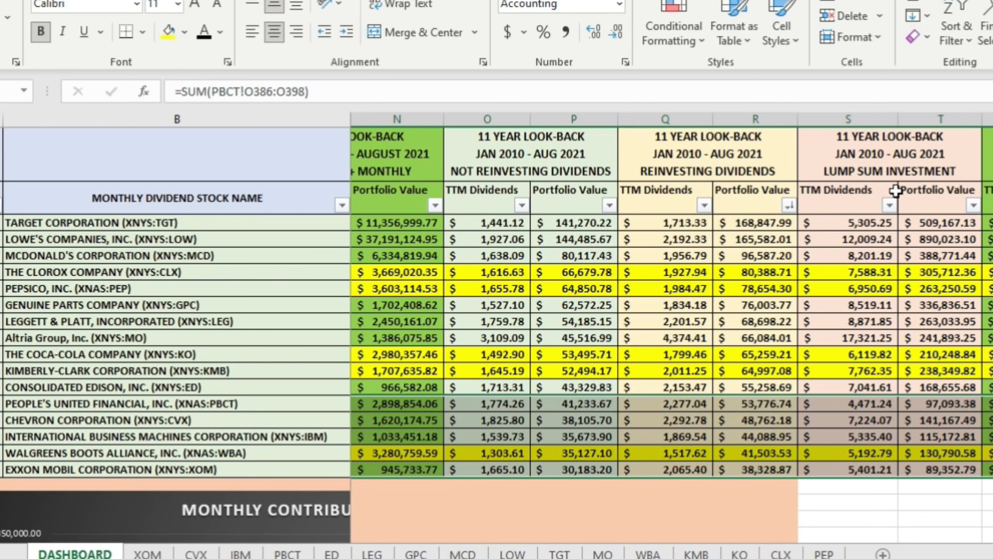
- Sort the full stock list by TTM Dividends and then by Portfolio Value, largest to smallest, in the 11-year lump sum section
left_click(889, 205)
left_click(835, 228)
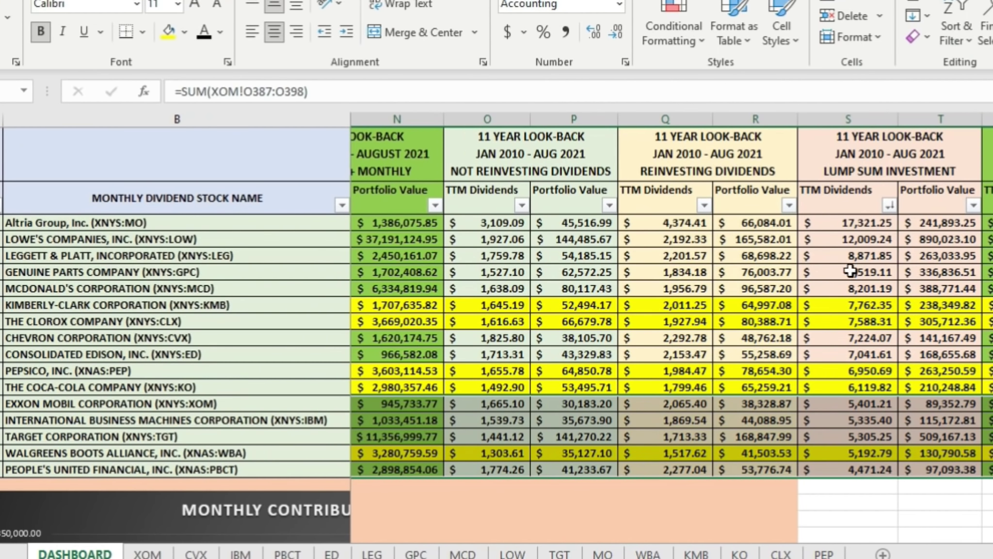
left_click(962, 206)
left_click(920, 227)
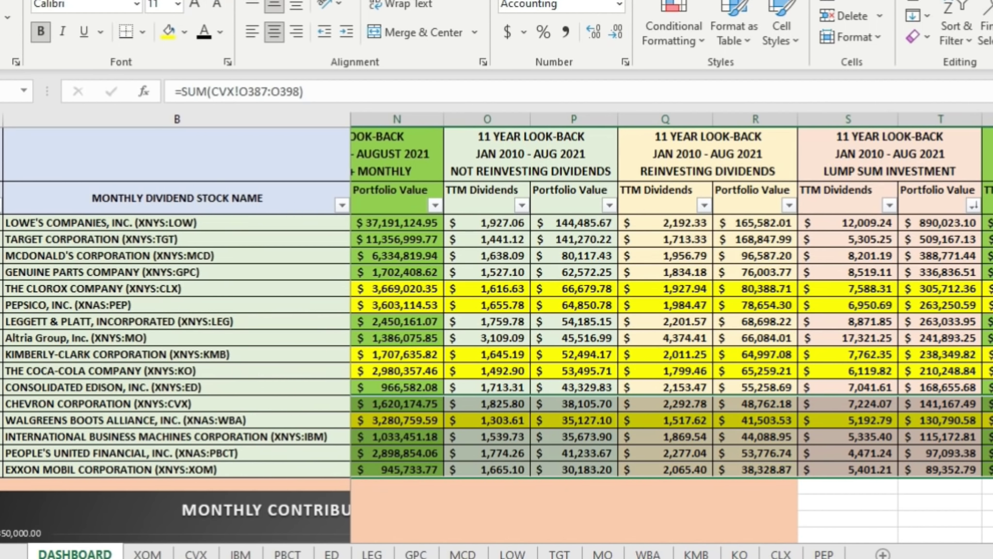
scroll(694, 337, "right", 4)
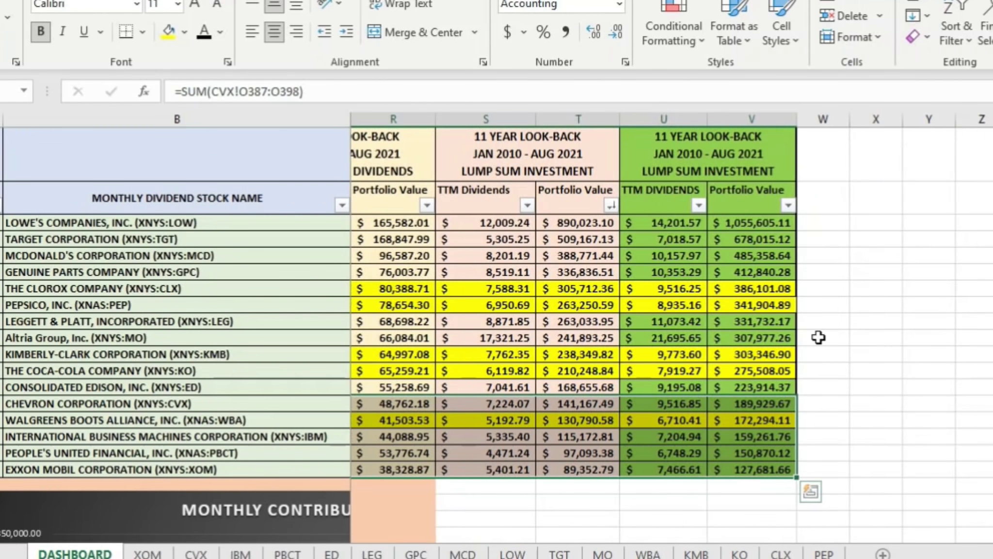
- Sort the full stock list by TTM Dividends and then by Portfolio Value, largest to smallest, in the green 11-year section (columns U and V)
left_click(699, 206)
left_click(645, 227)
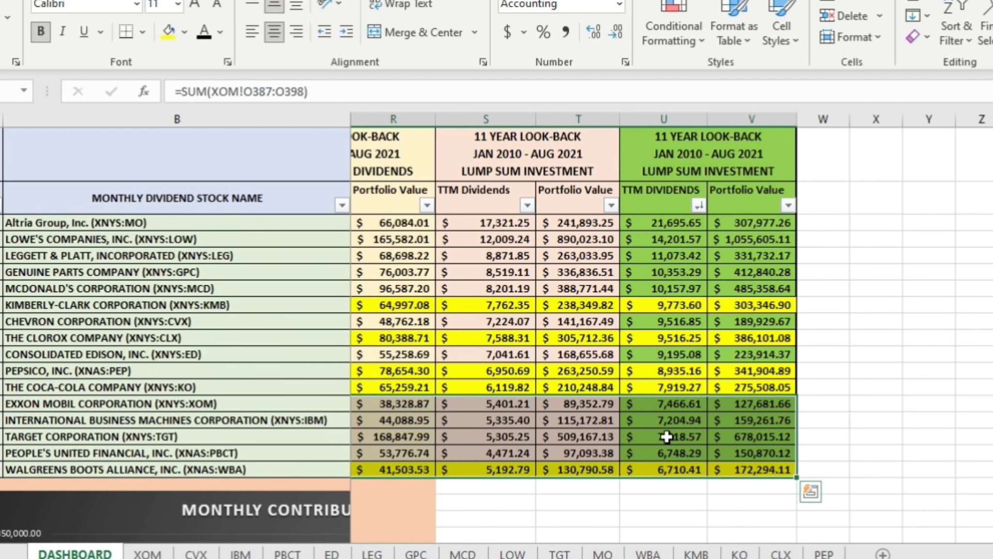
left_click(788, 205)
left_click(804, 159)
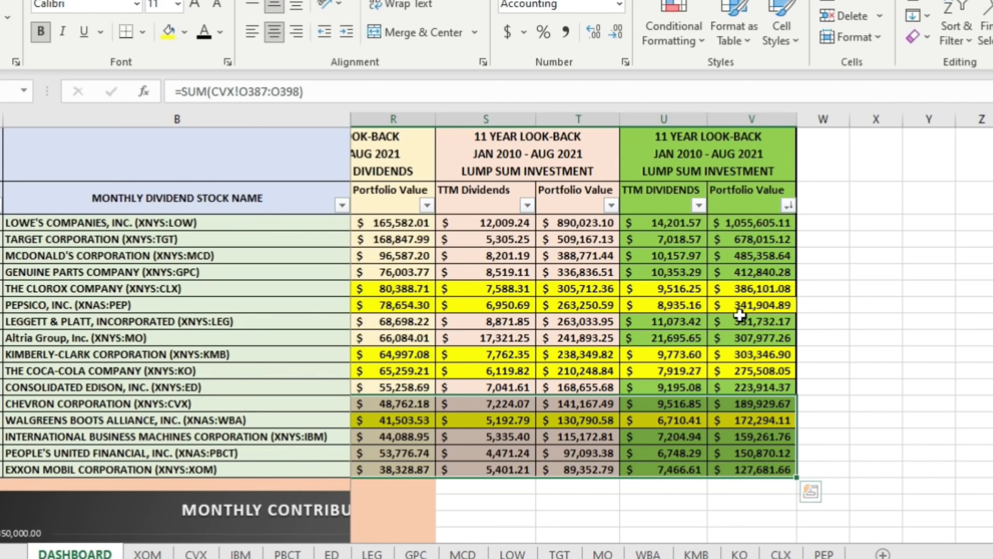
- Examine the 33-year look-back charts for monthly contributions with and without reinvesting, lump sum only, and lump sum plus monthly contributions
scroll(739, 315, "left", 5)
scroll(739, 316, "down", 5)
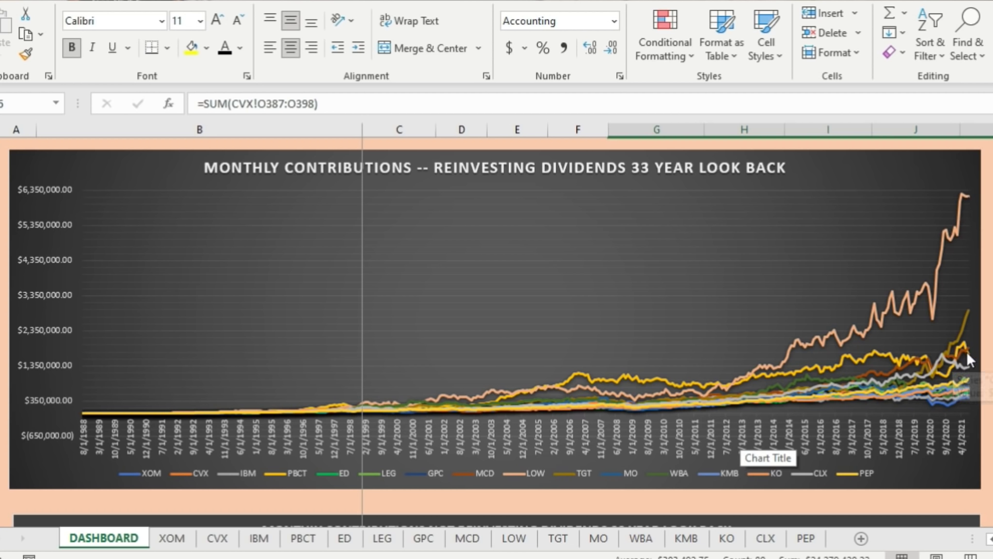
mouse_move(968, 368)
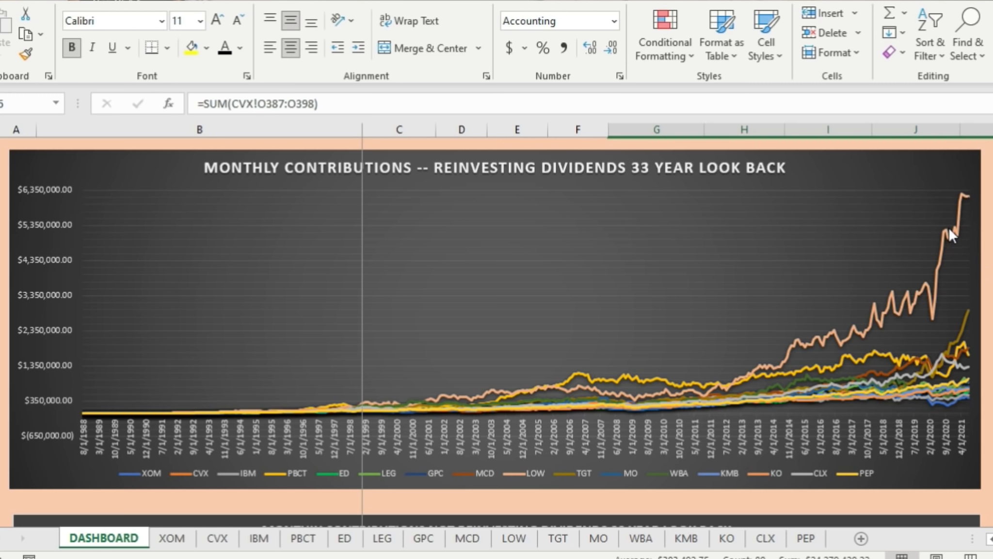
scroll(948, 229, "down", 5)
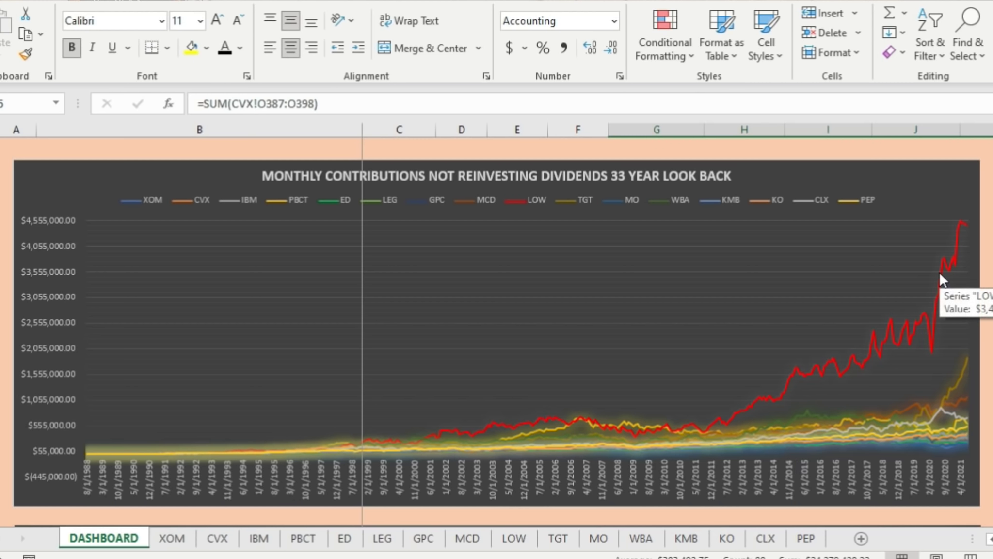
scroll(497, 339, "down", 5)
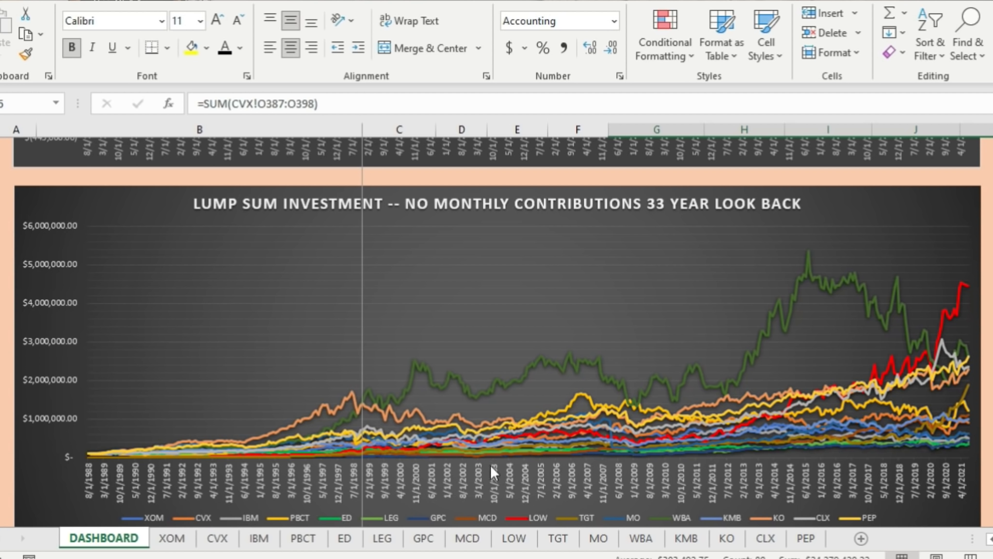
mouse_move(922, 358)
mouse_move(535, 358)
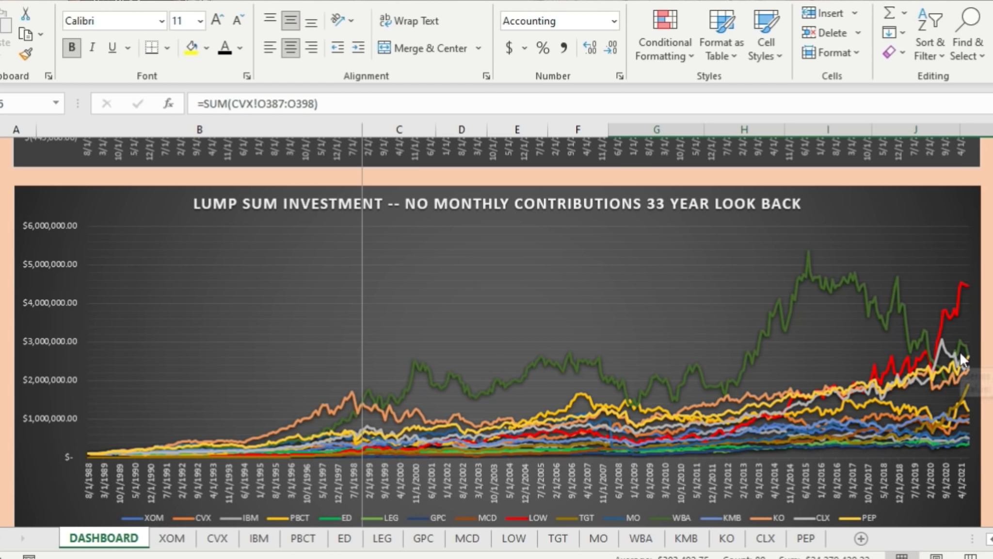
scroll(572, 277, "down", 5)
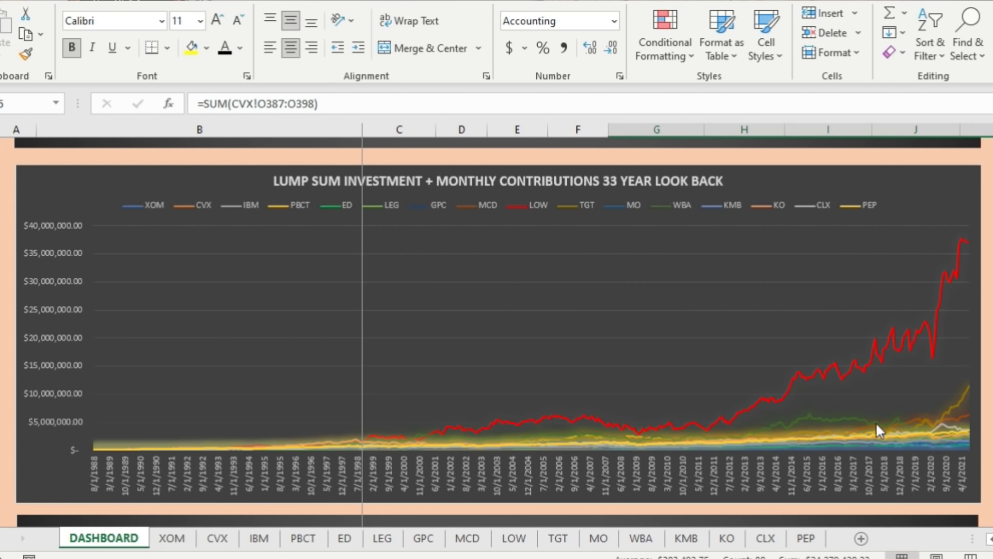
mouse_move(824, 417)
- Examine the 11-year look-back charts for monthly contributions, first not reinvesting and then reinvesting dividends
scroll(882, 354, "down", 5)
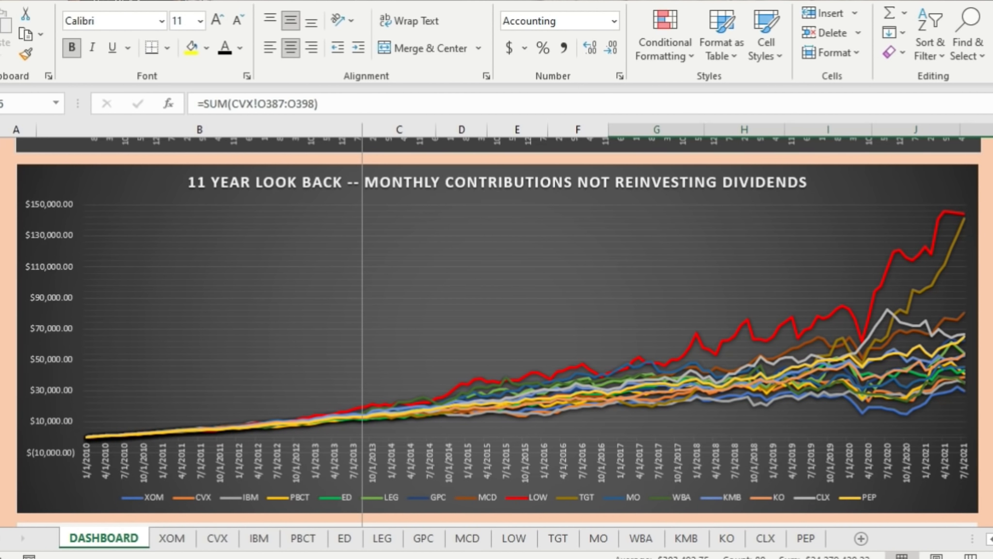
scroll(820, 391, "down", 1)
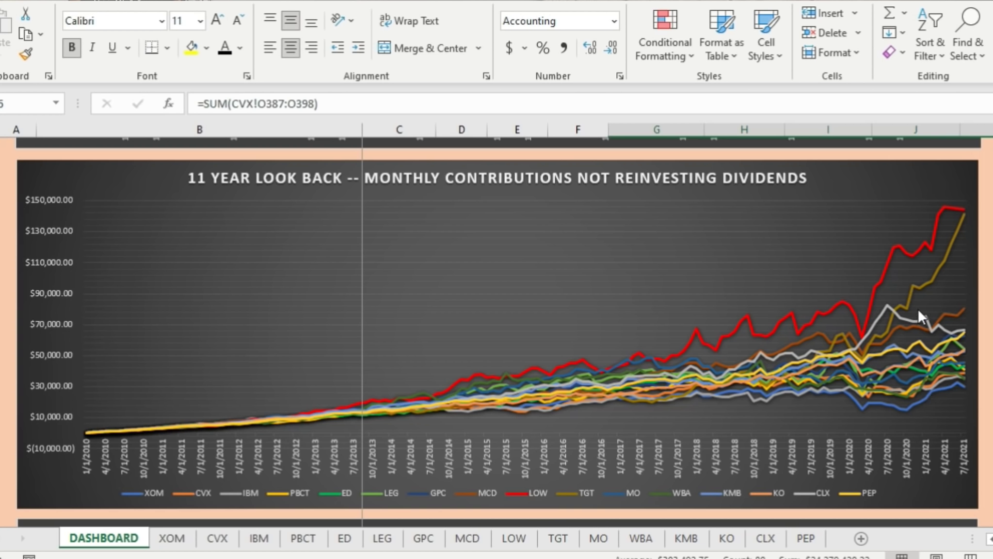
mouse_move(946, 334)
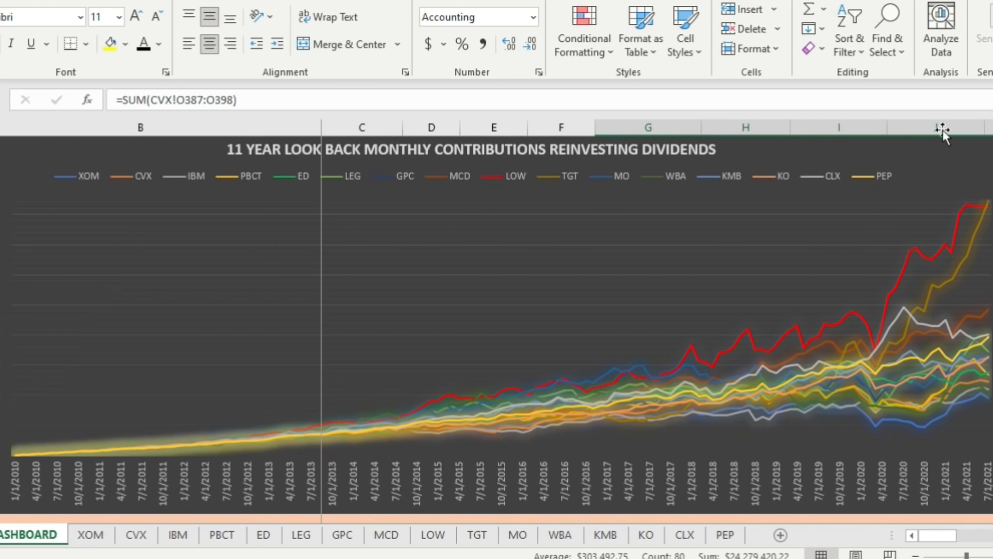
mouse_move(909, 254)
mouse_move(966, 336)
mouse_move(971, 369)
- Examine the 11-year lump sum, no reinvestment chart and check the stocks' portfolio values at its most recent dates
scroll(496, 328, "down", 8)
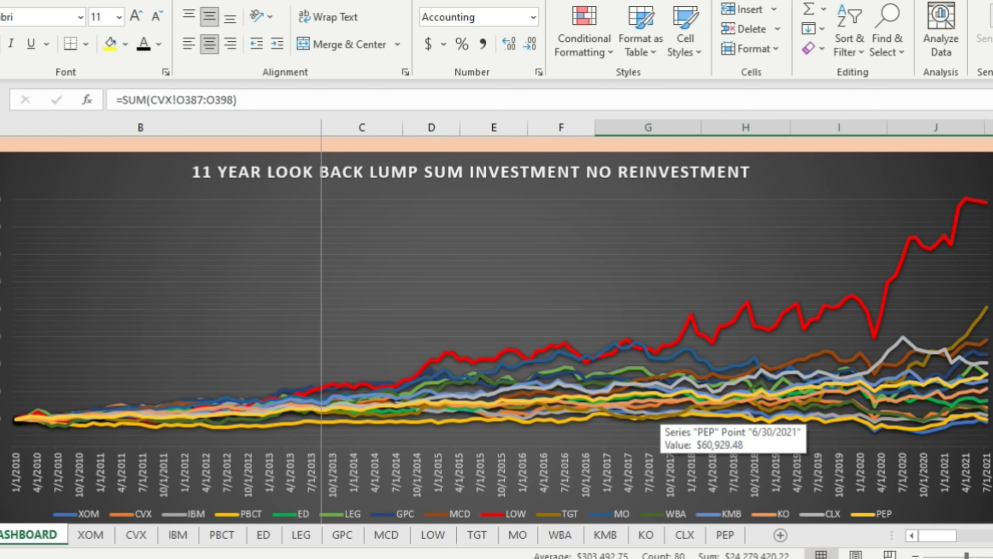
scroll(944, 372, "right", 1)
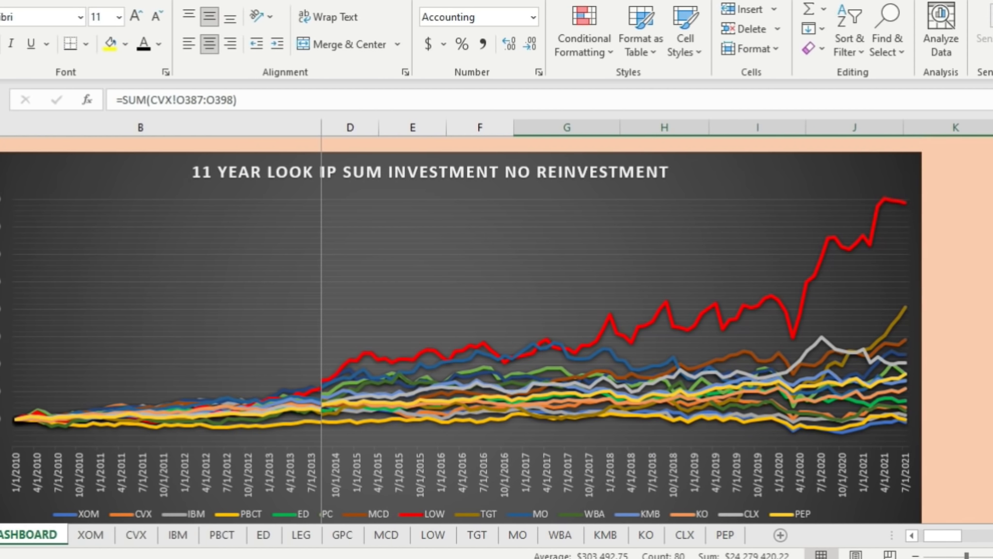
left_click(912, 535)
scroll(896, 478, "up", 1)
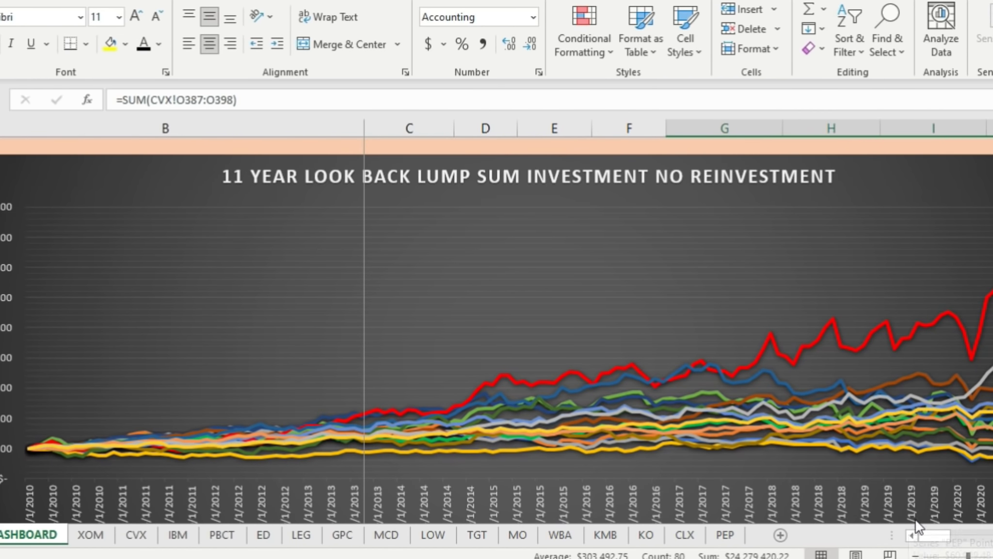
scroll(940, 532, "right", 3)
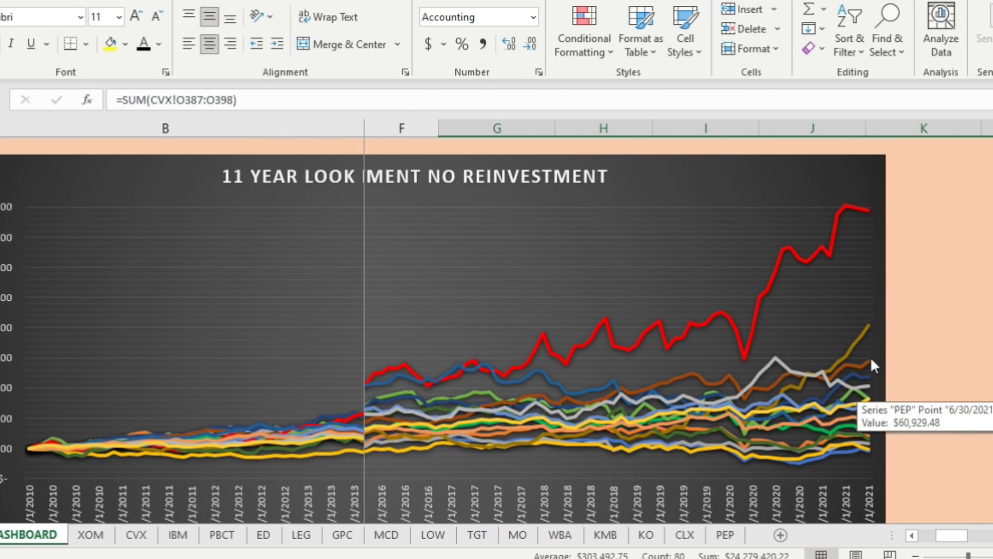
mouse_move(874, 369)
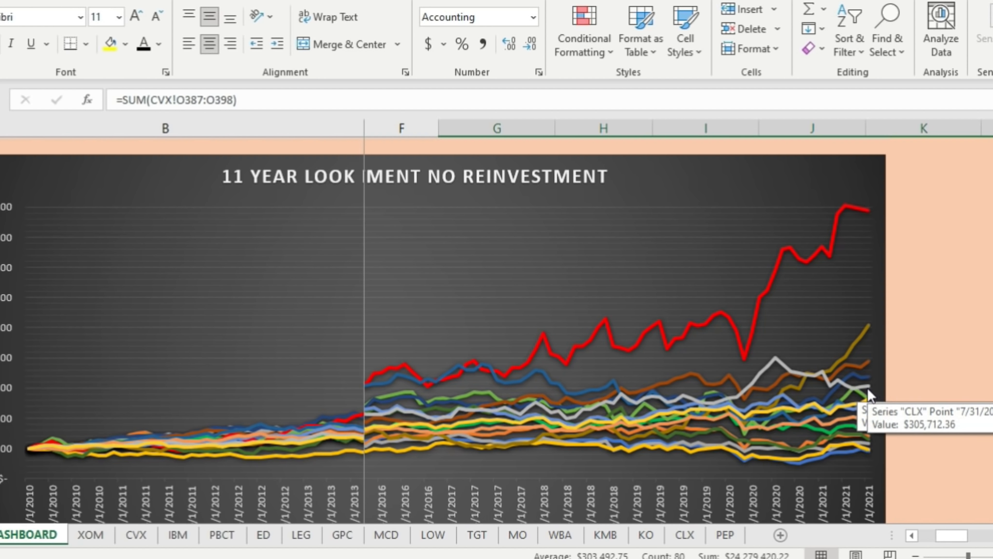
mouse_move(868, 406)
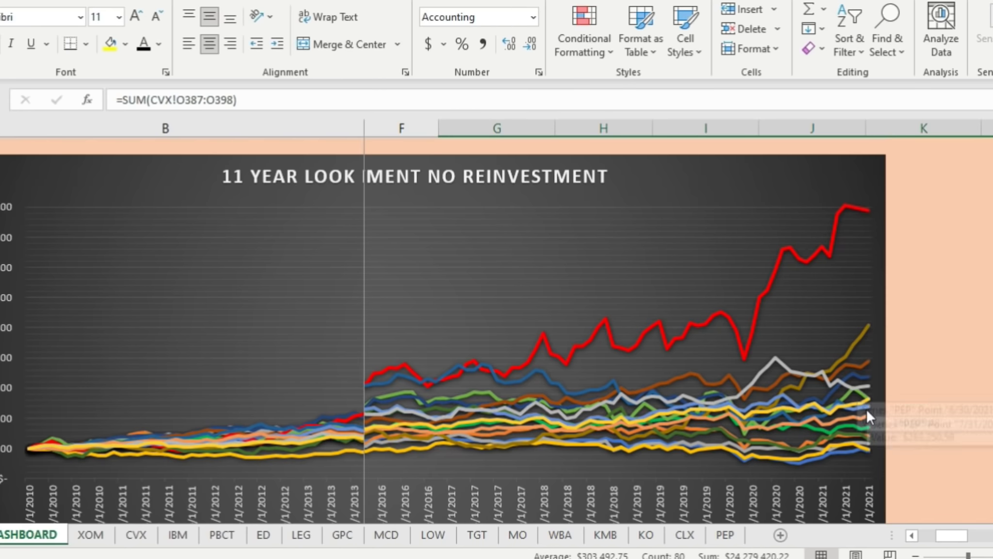
- Examine the 11-year lump sum plus monthly reinvested dividends chart, checking the CLX series near its most recent dates
left_click(945, 307)
scroll(946, 339, "down", 5)
scroll(444, 291, "down", 5)
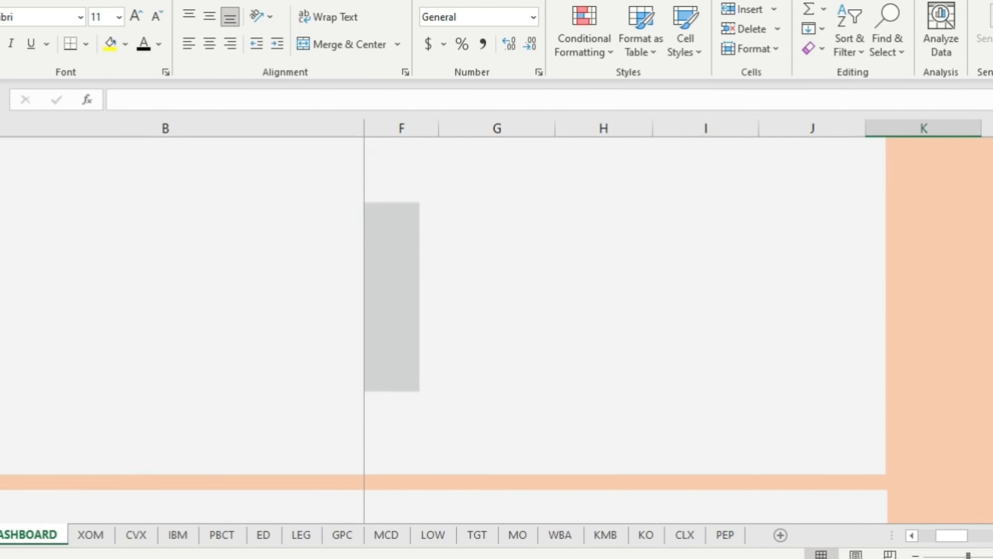
scroll(943, 553, "up", 10)
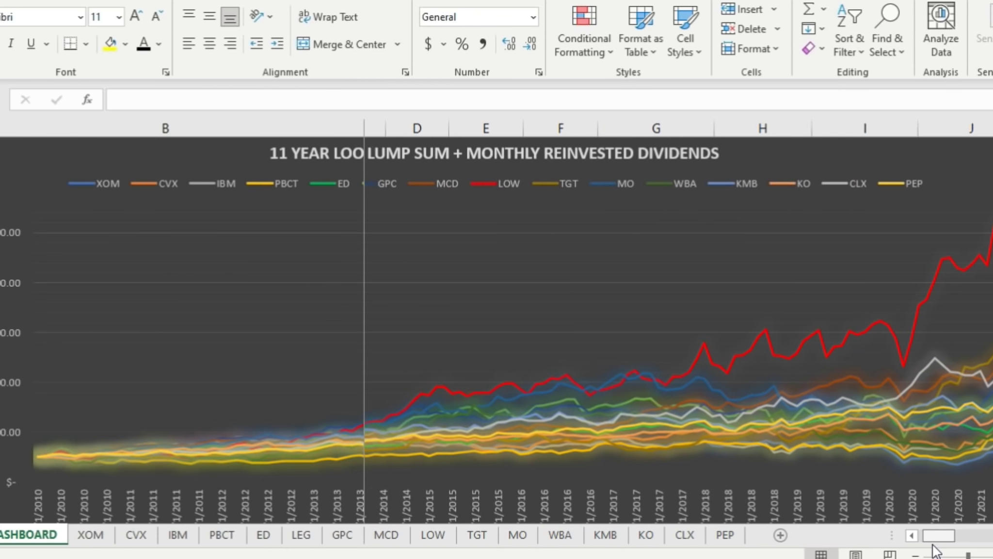
scroll(945, 553, "right", 1)
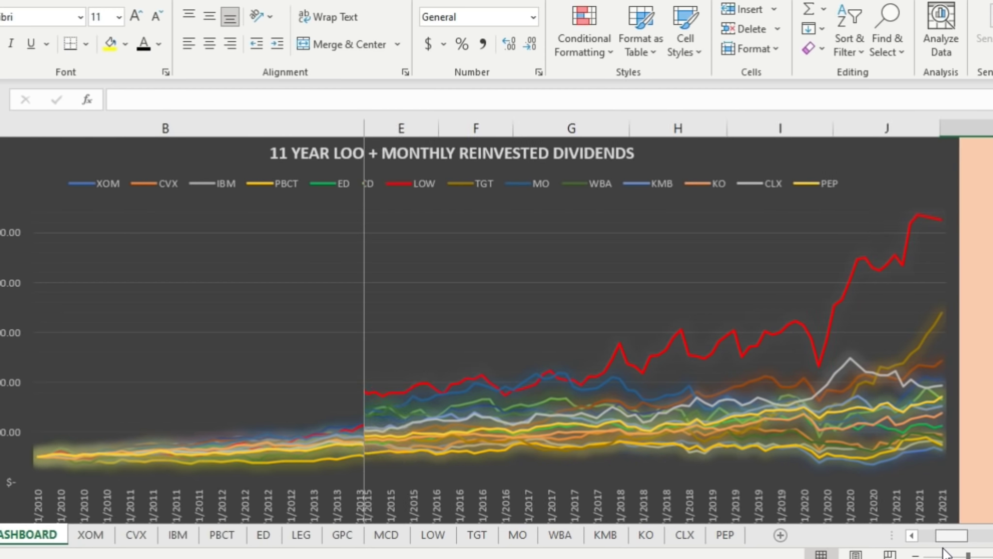
mouse_move(865, 397)
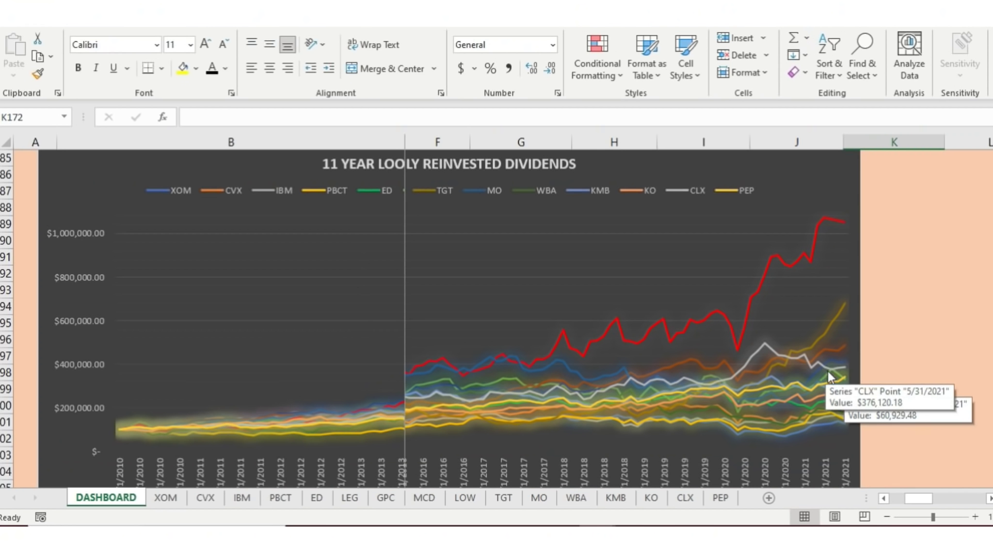
- Examine the untitled white line chart below the 11-year charts, checking the values of the MO and PBCT series in 2021
scroll(827, 371, "down", 2)
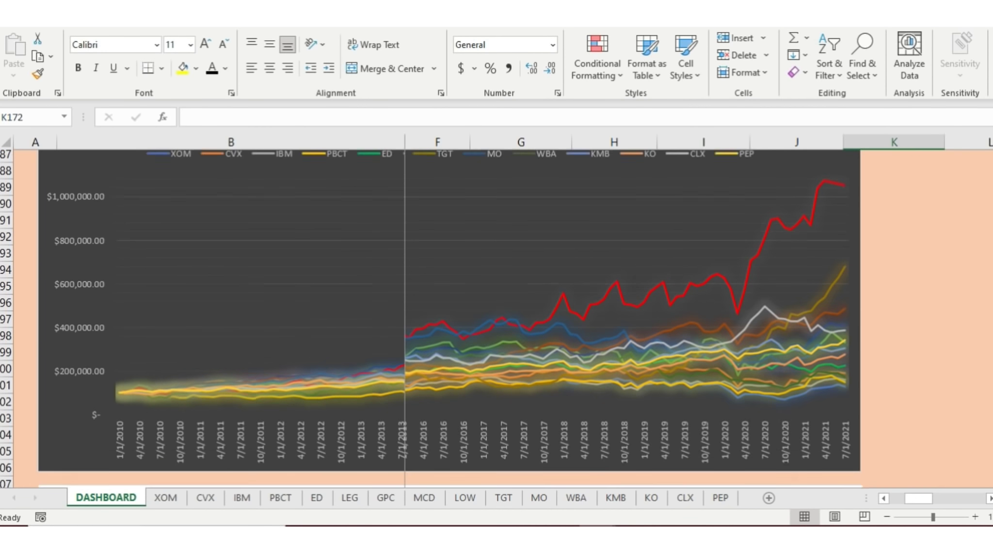
scroll(436, 315, "down", 7)
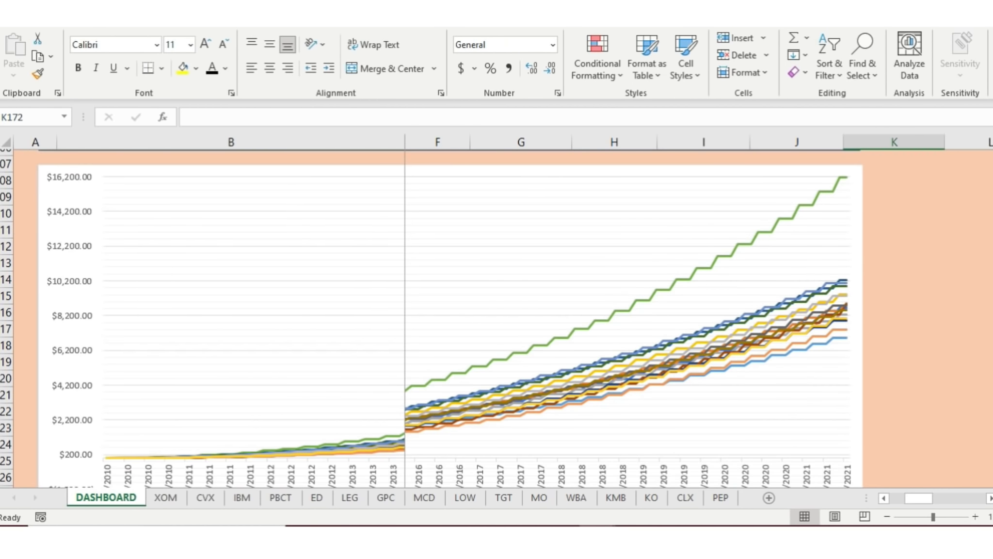
scroll(449, 318, "down", 3)
left_click_drag(924, 503, 889, 513)
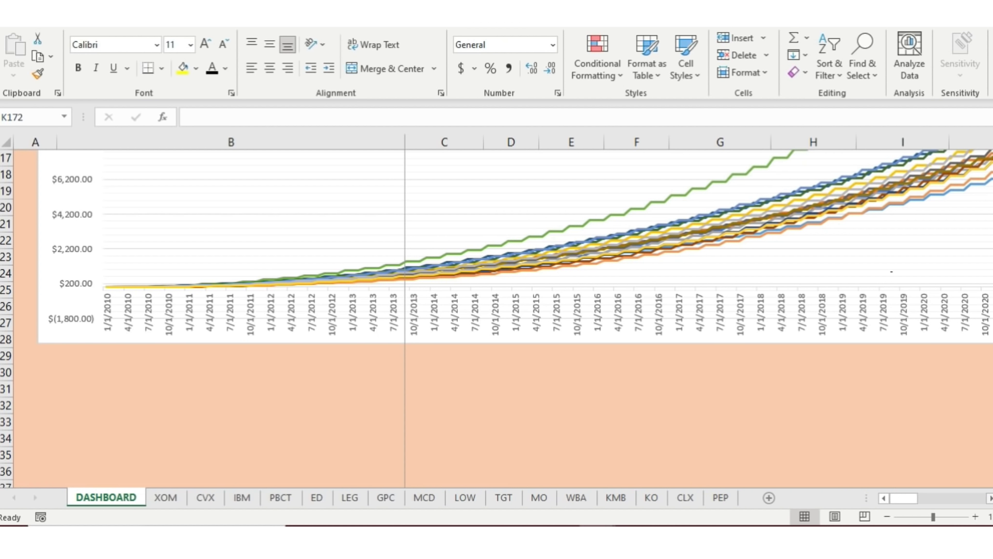
scroll(602, 348, "up", 3)
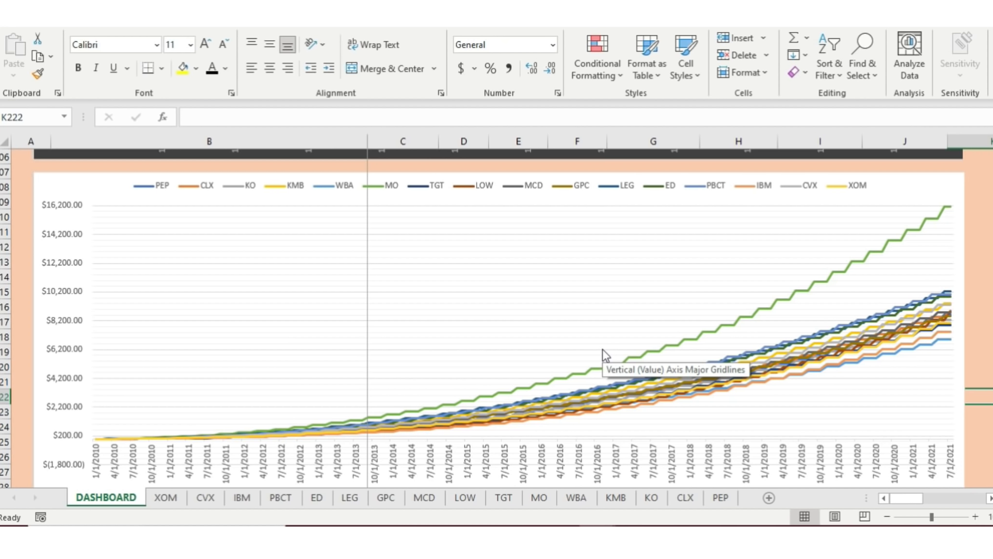
mouse_move(620, 399)
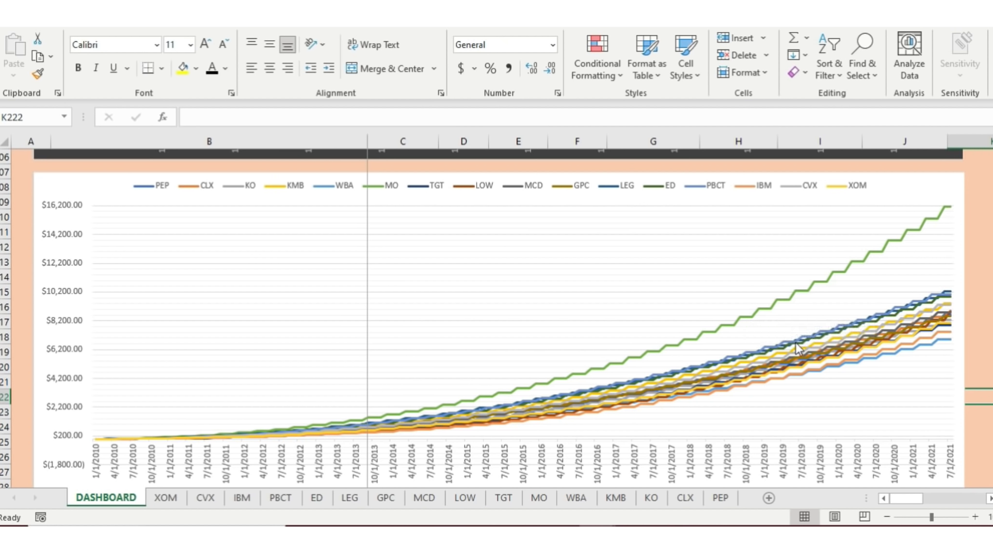
mouse_move(796, 344)
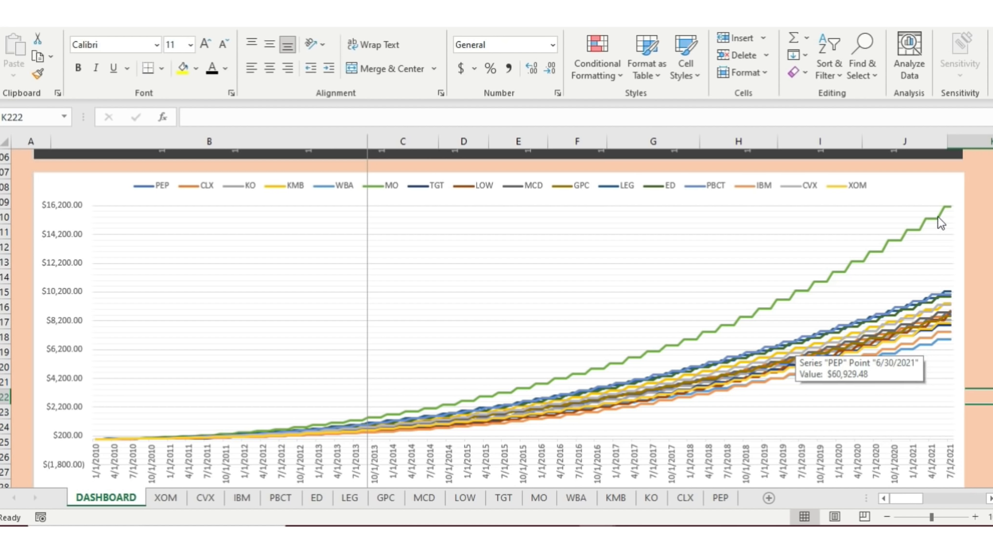
mouse_move(940, 222)
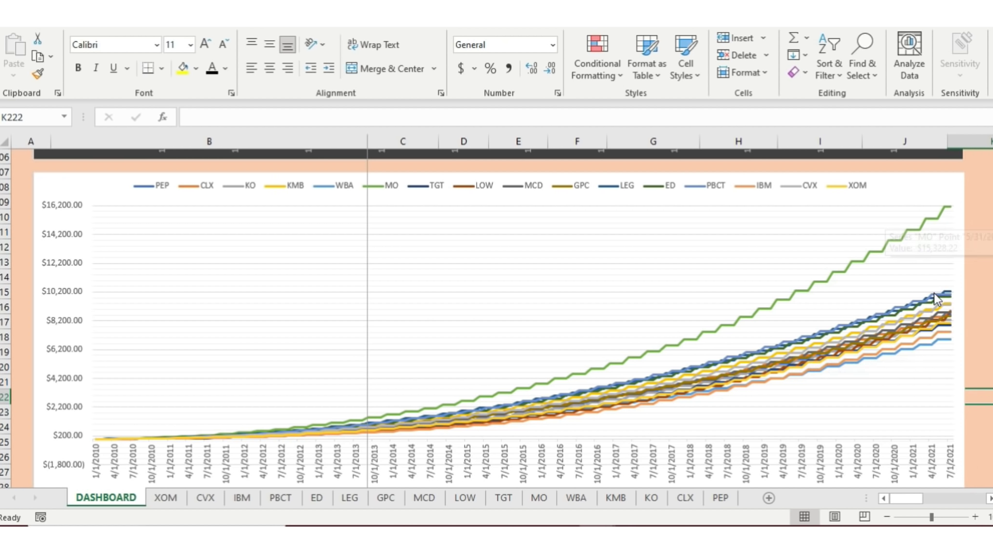
mouse_move(948, 297)
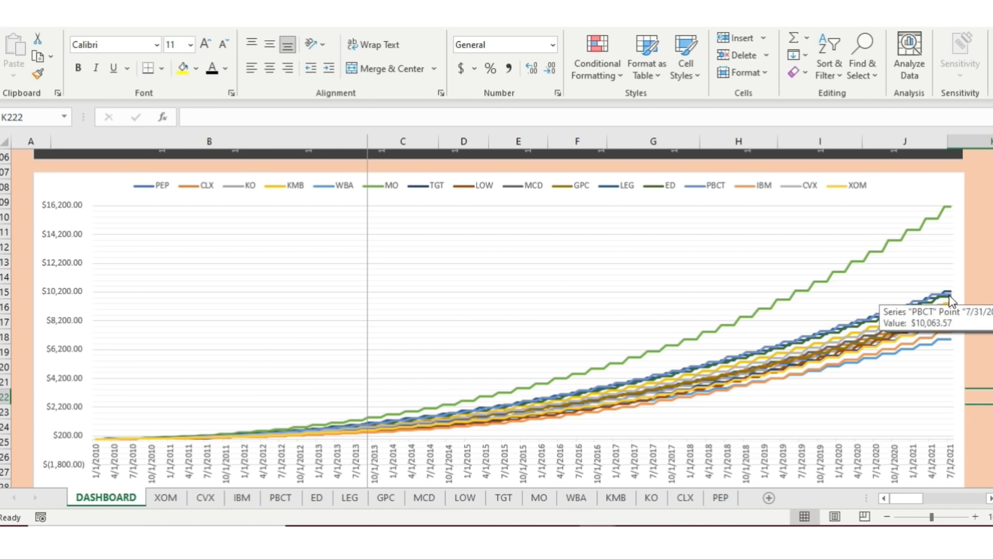
left_click(949, 303)
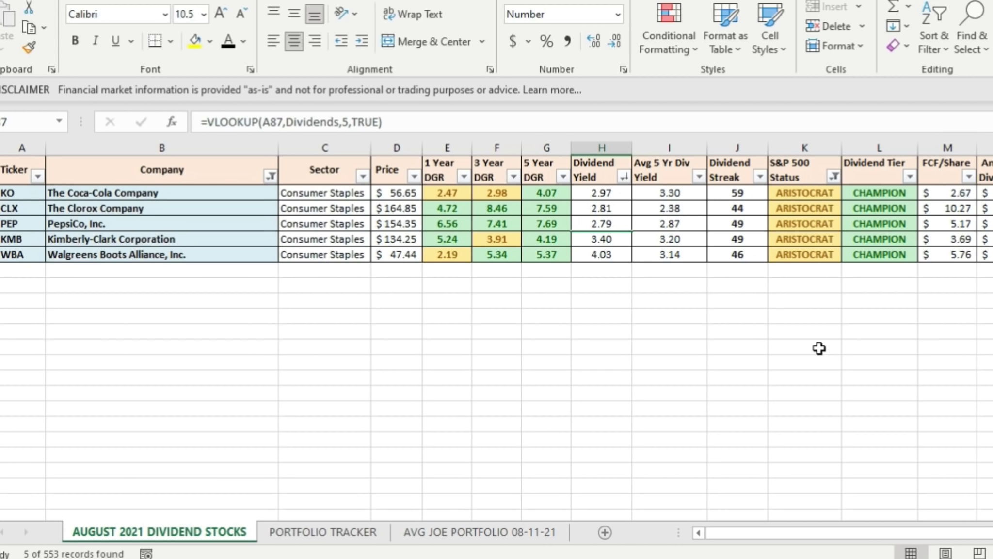
- Sort the filtered Consumer Staples stocks by Dividend Yield, largest to smallest, on the AUGUST 2021 DIVIDEND STOCKS sheet
scroll(824, 532, "right", 2)
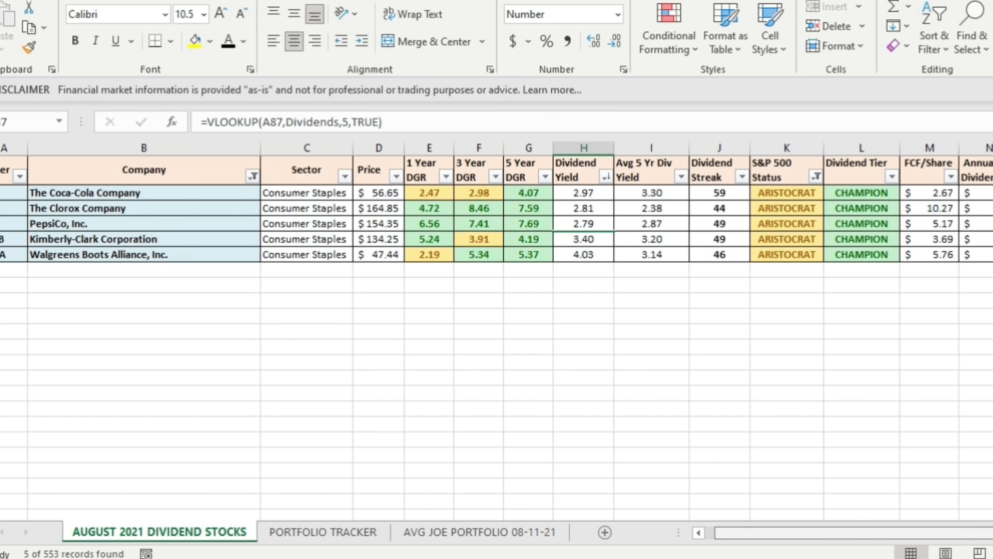
scroll(497, 339, "right", 2)
scroll(496, 339, "left", 3)
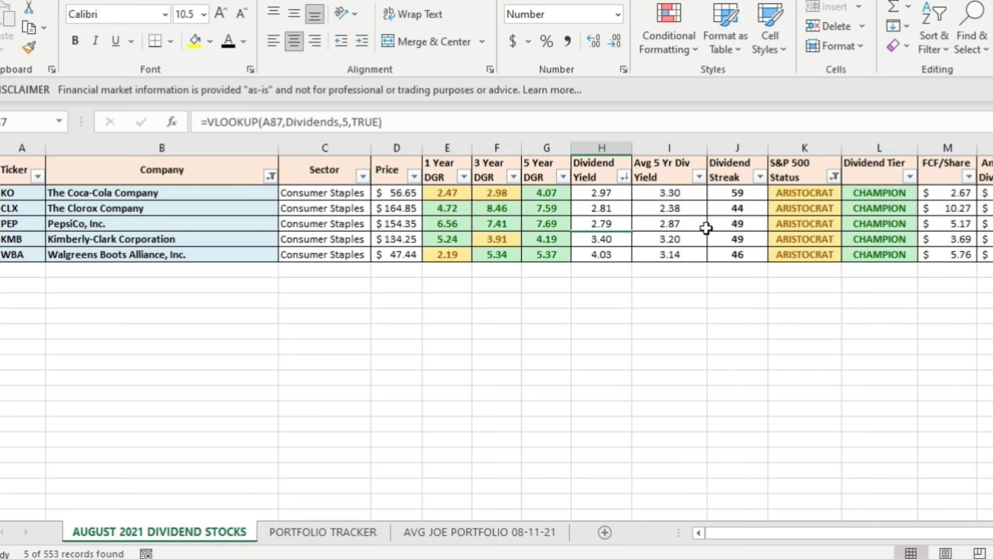
left_click(623, 177)
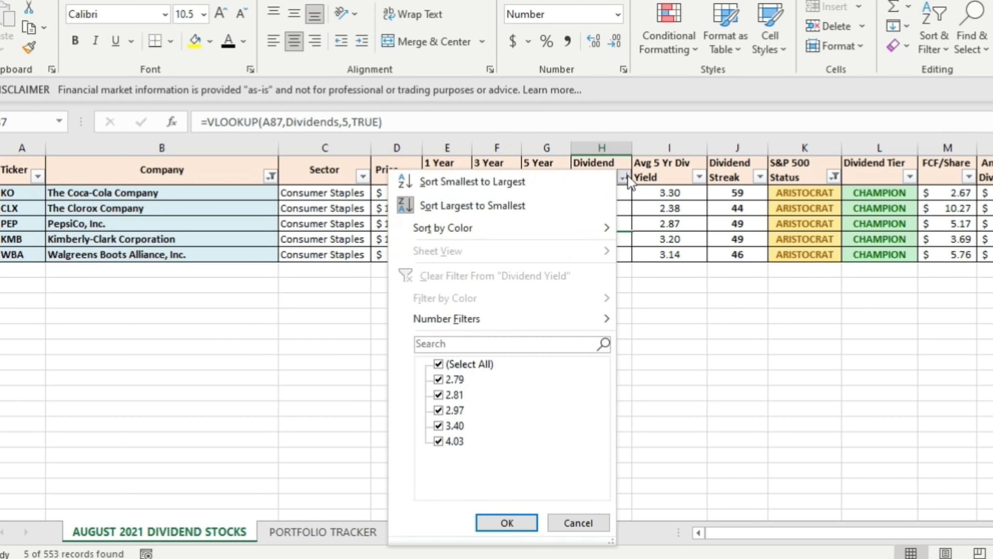
left_click(576, 203)
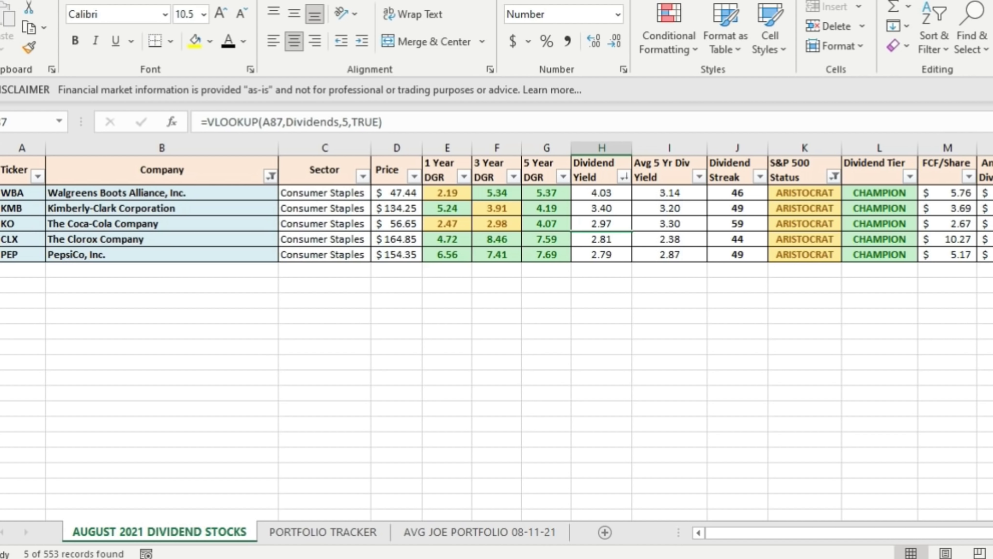
- Highlight the WBA and KMB dividend yields, then the 1 Year, 3 Year and 5 Year DGR columns to compare dividend growth
left_click_drag(603, 192, 601, 206)
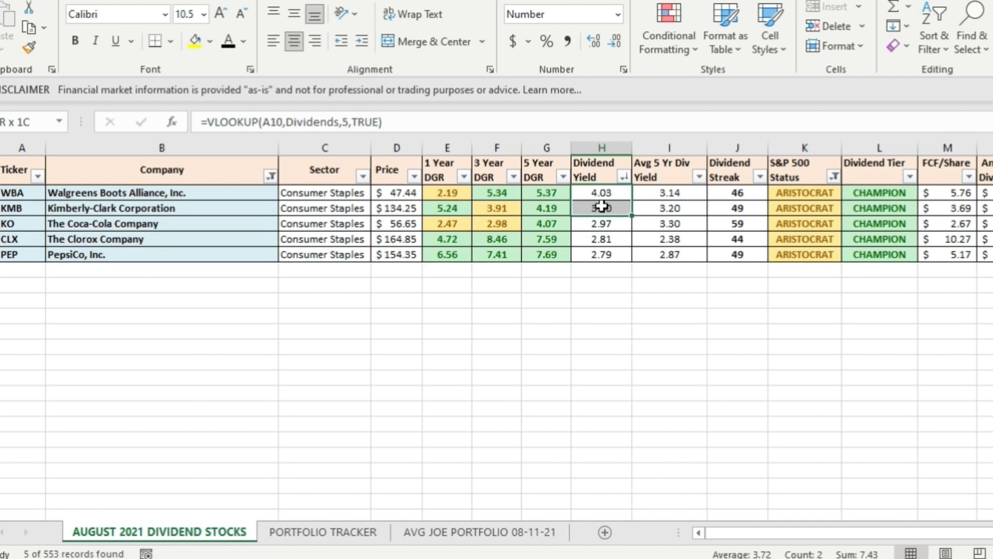
left_click_drag(602, 206, 601, 206)
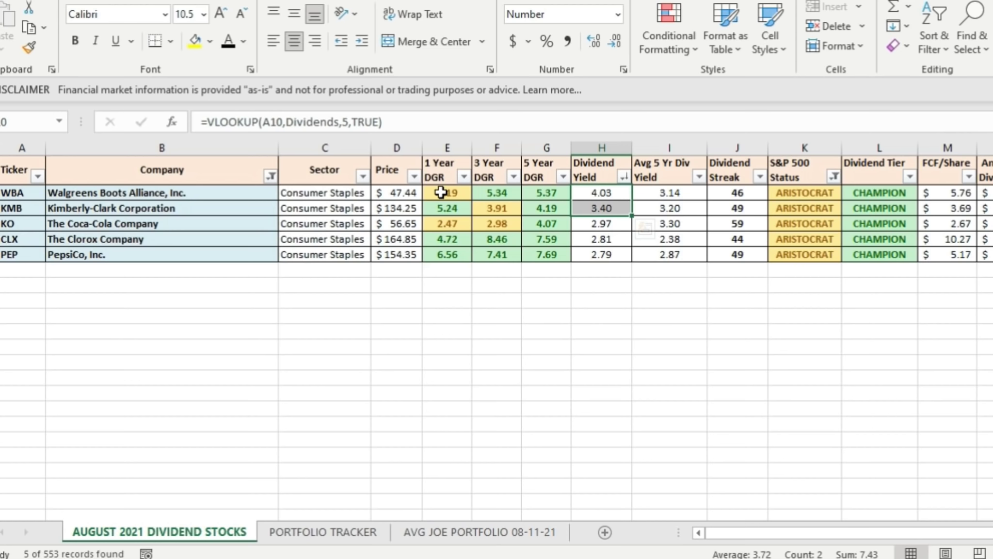
left_click(447, 146)
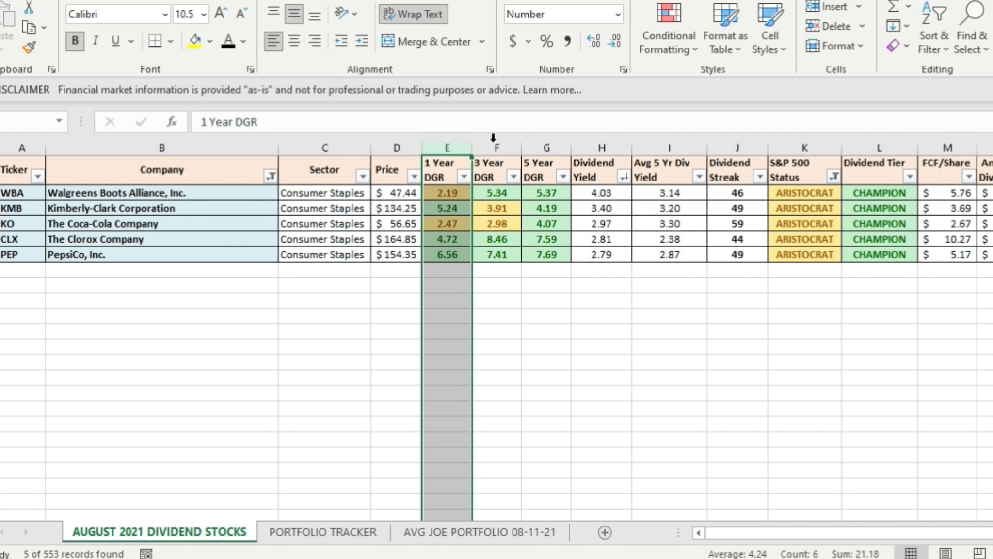
left_click(494, 144)
left_click(544, 146)
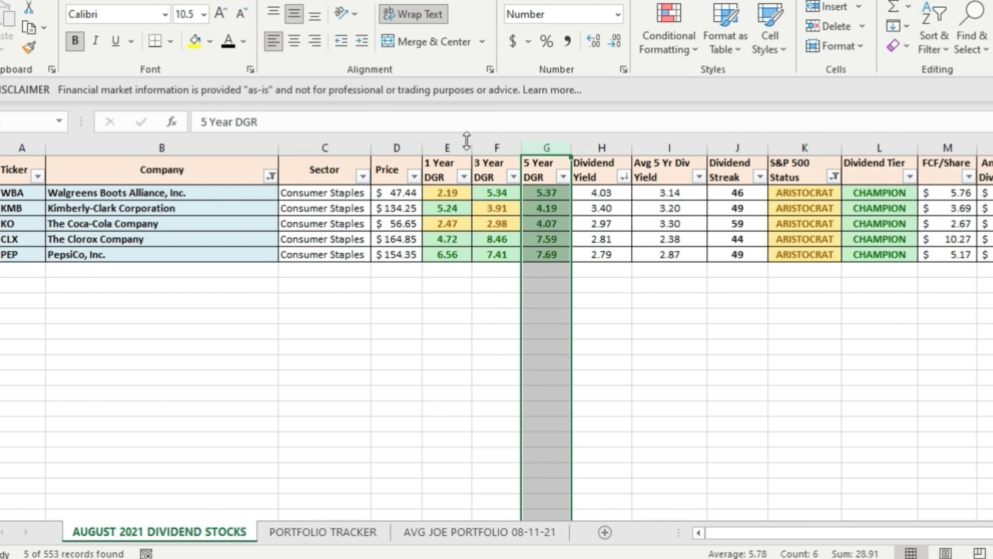
left_click(440, 144)
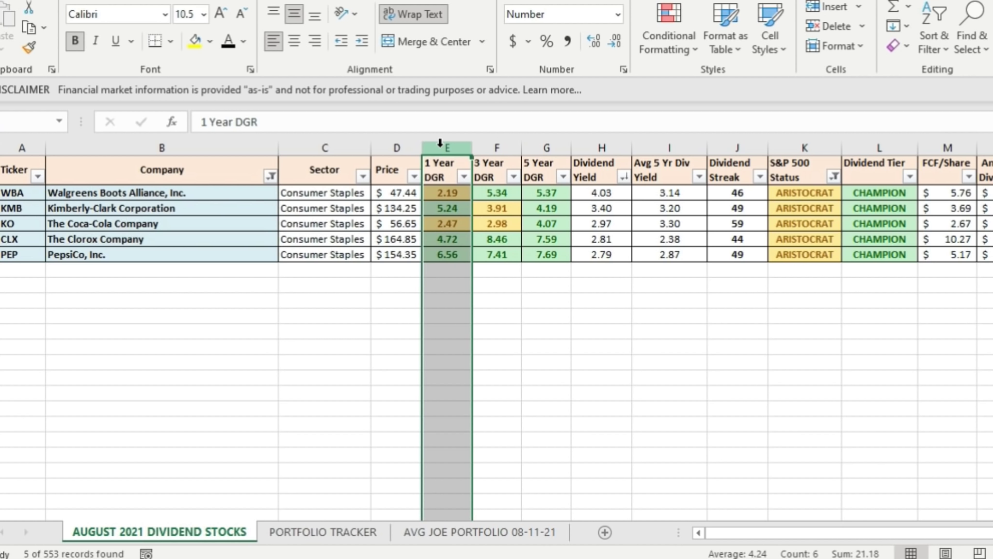